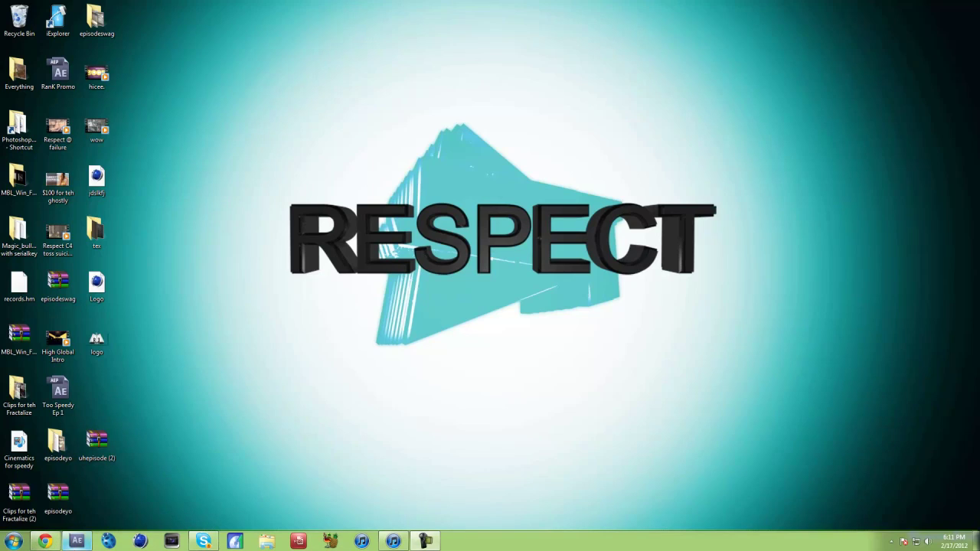
Switch to After Effects and delete all markers from the wow.mp4 layer.
mouse_move(76, 541)
click(77, 542)
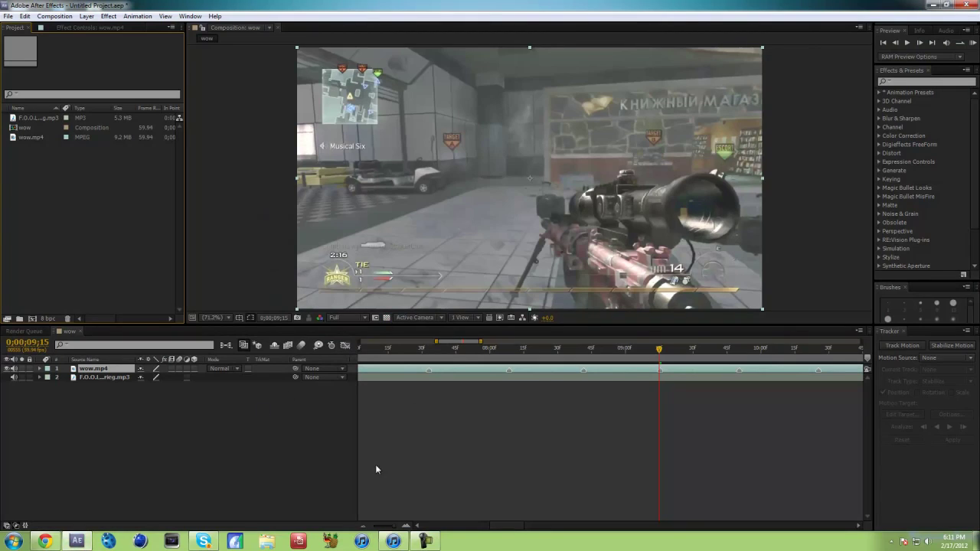
right_click(430, 373)
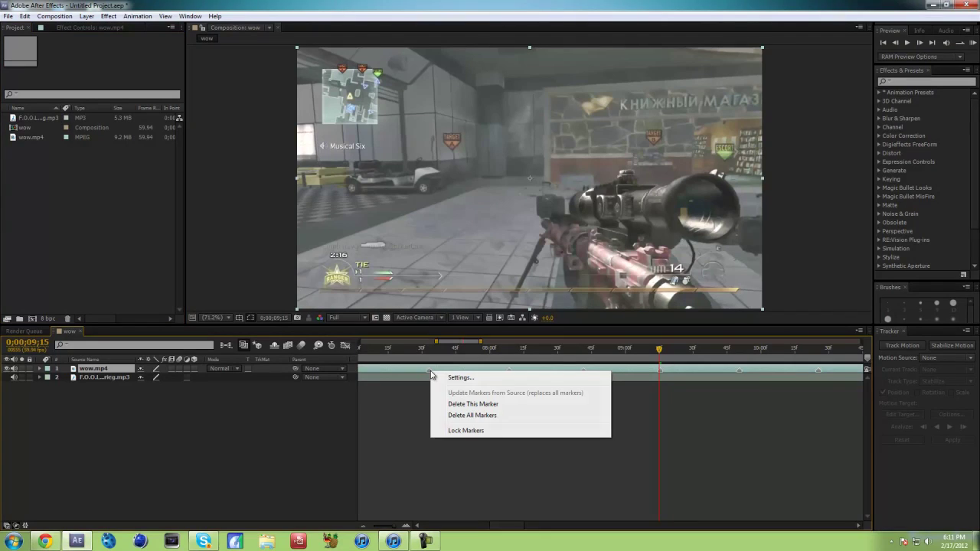
click(497, 415)
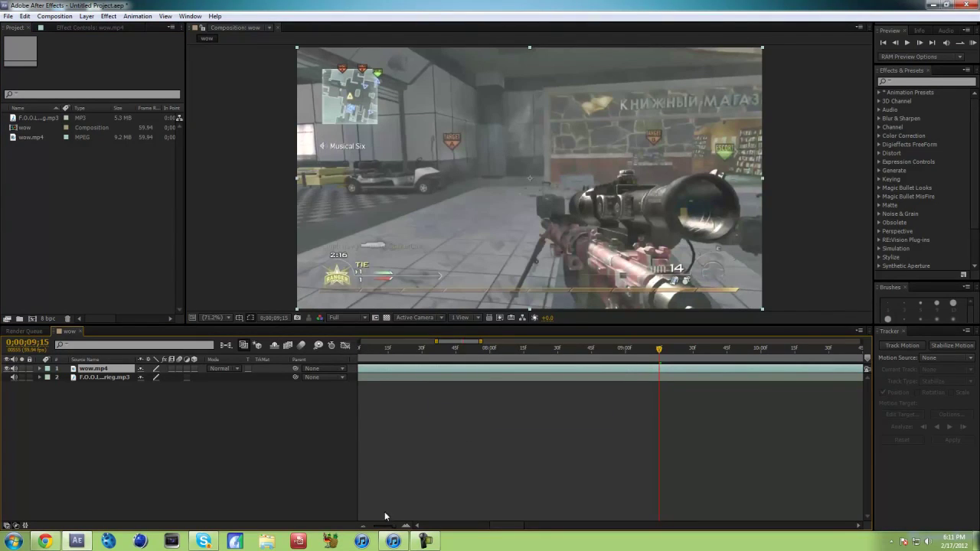
Scrub through the wow.mp4 footage, preview the audio from 0;00;04;06 and move the current time to 0;00;06;59.
click(361, 527)
click(362, 527)
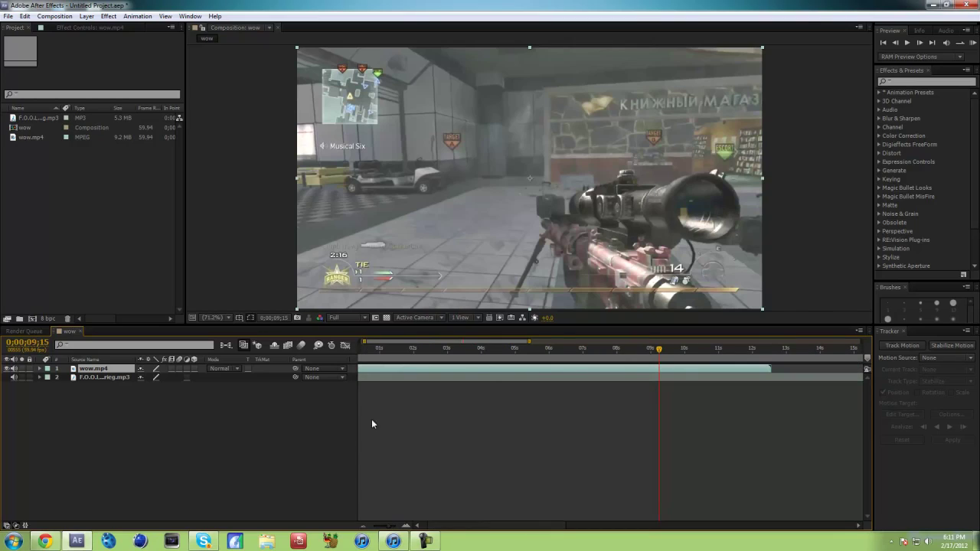
click(365, 527)
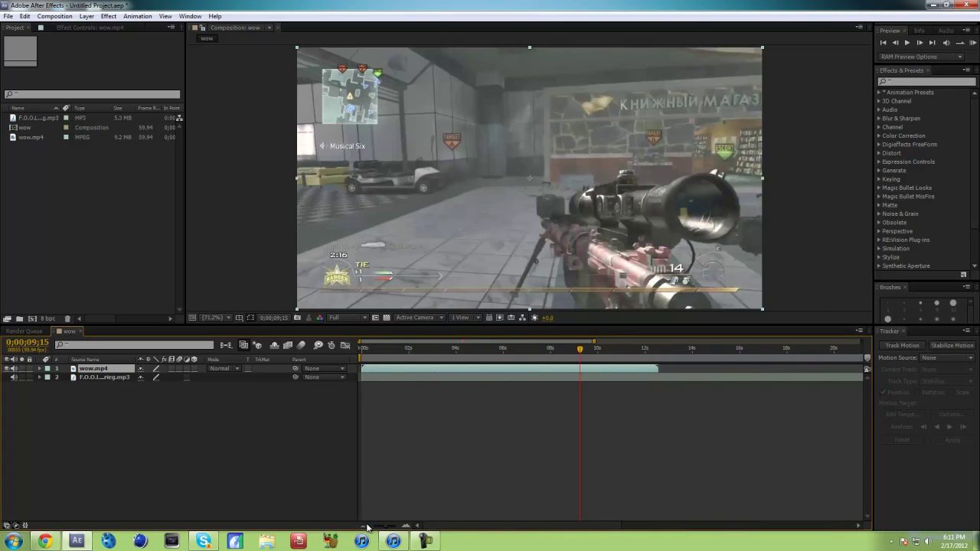
click(396, 349)
drag(378, 358, 510, 383)
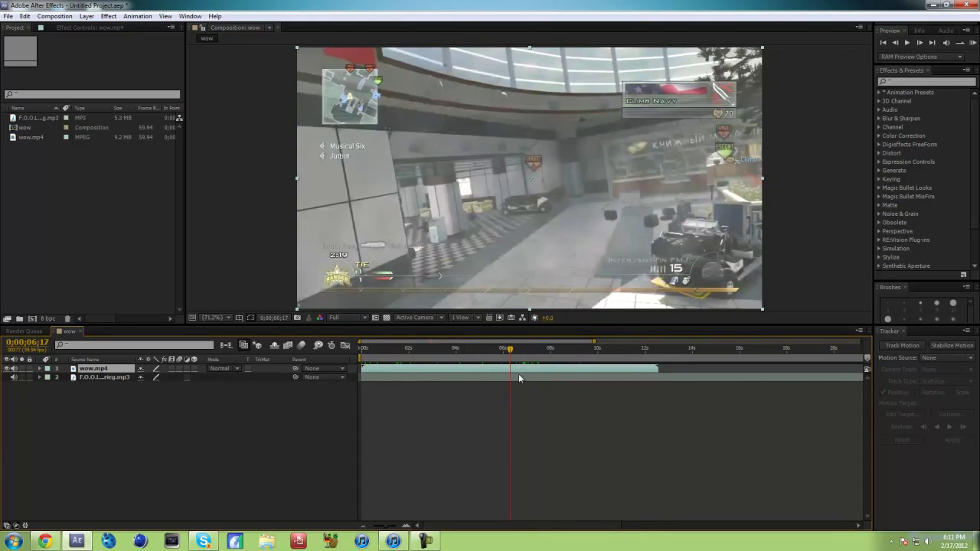
drag(510, 350, 546, 414)
drag(455, 353, 460, 373)
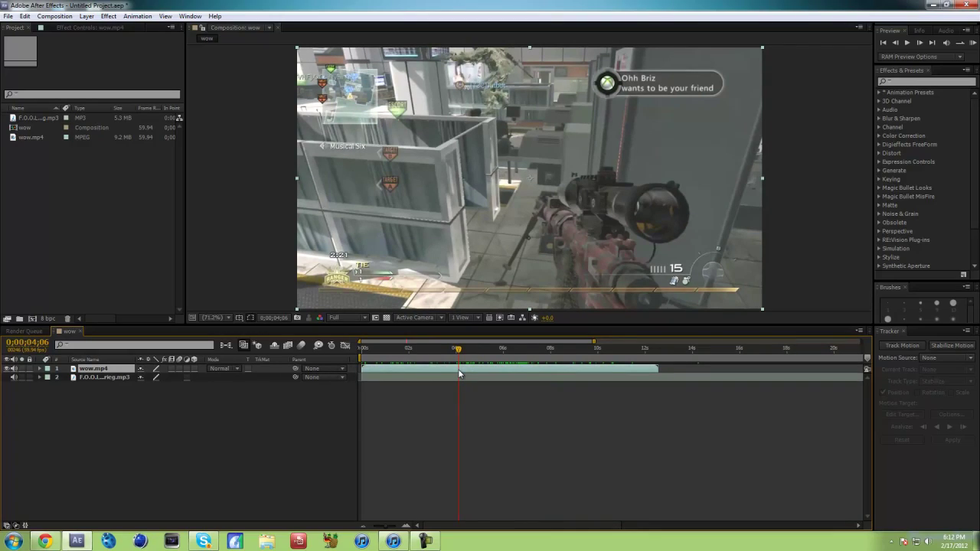
key(KP_Decimal)
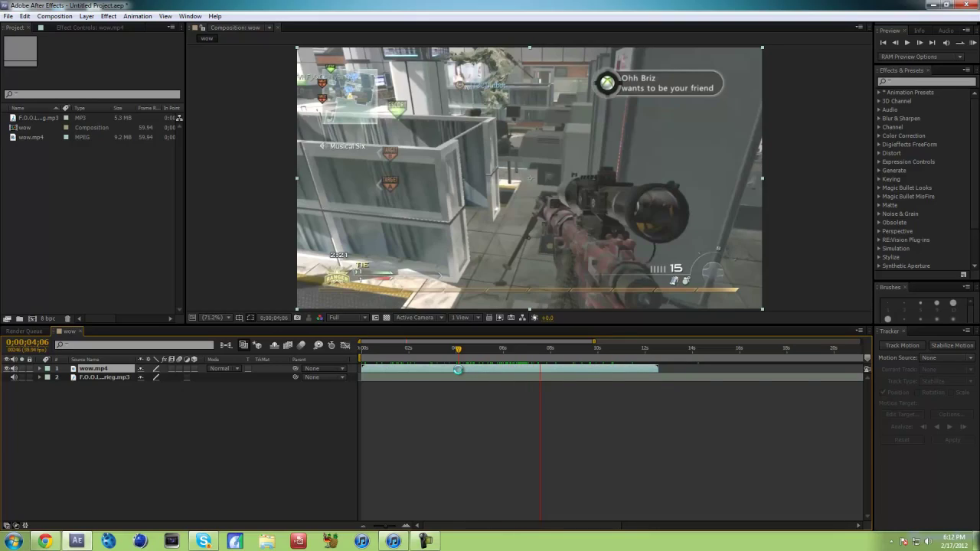
drag(459, 373, 527, 373)
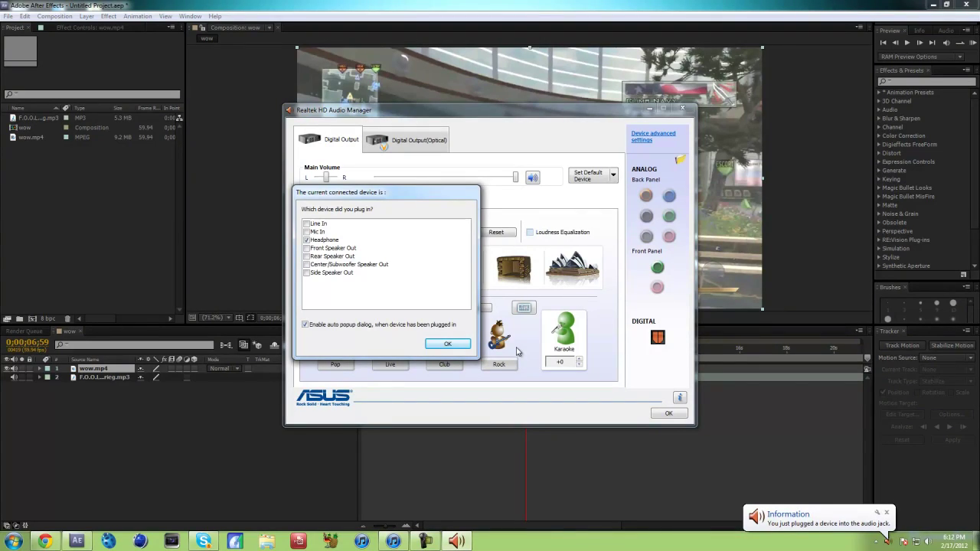
Confirm Headphone as the plugged-in device and close the Realtek HD Audio Manager.
click(448, 344)
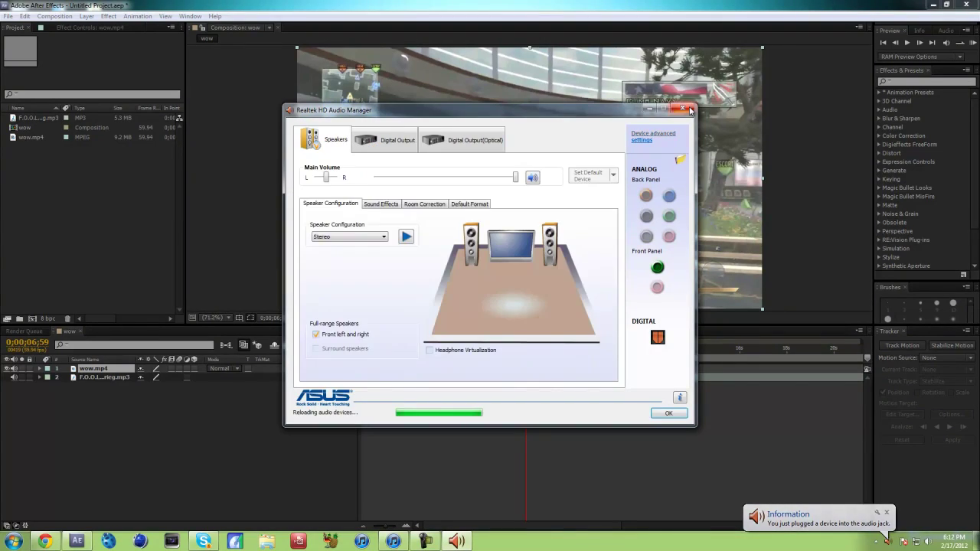
click(684, 109)
Preview the audio from 0;00;03;01 and add markers to the wow.mp4 layer on the beats during playback.
drag(446, 350, 375, 349)
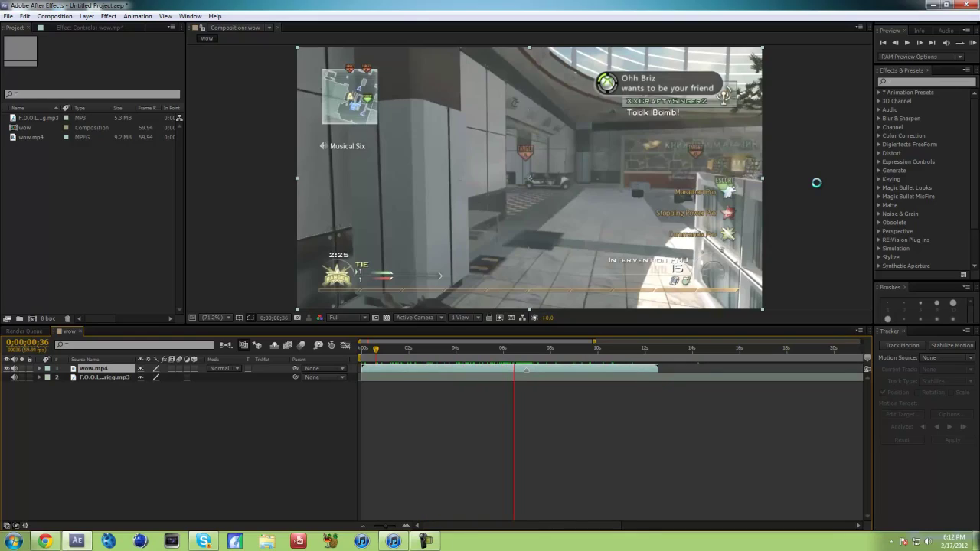
key(space)
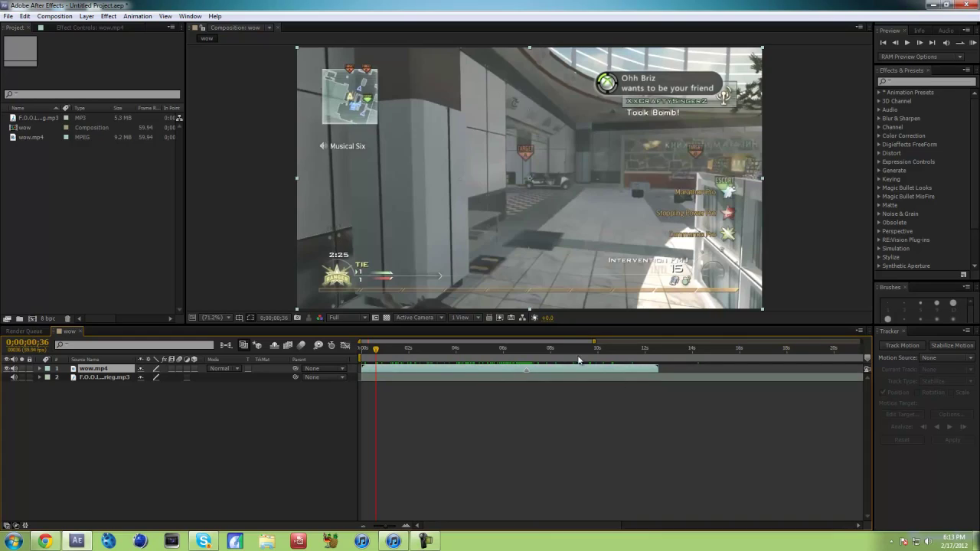
drag(524, 348, 455, 356)
drag(528, 349, 431, 405)
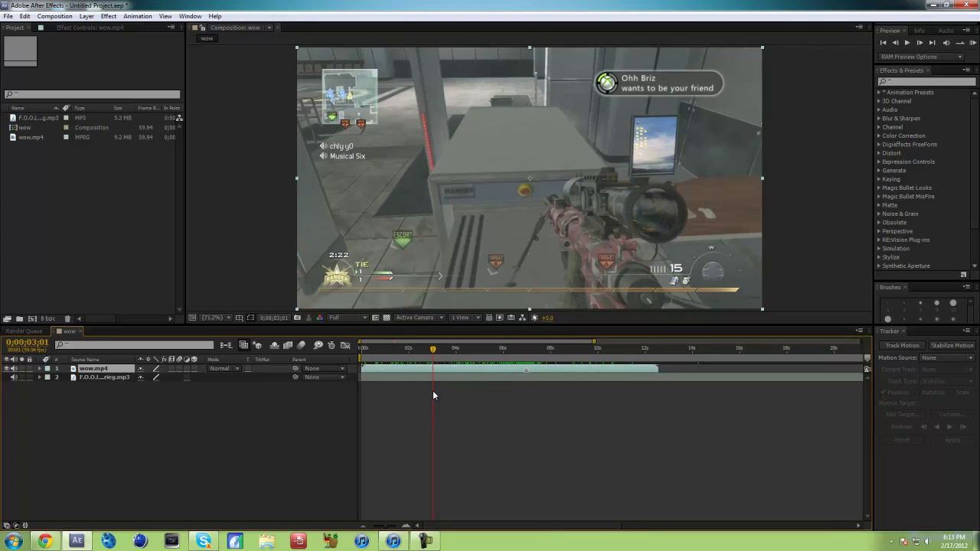
key(KP_Decimal)
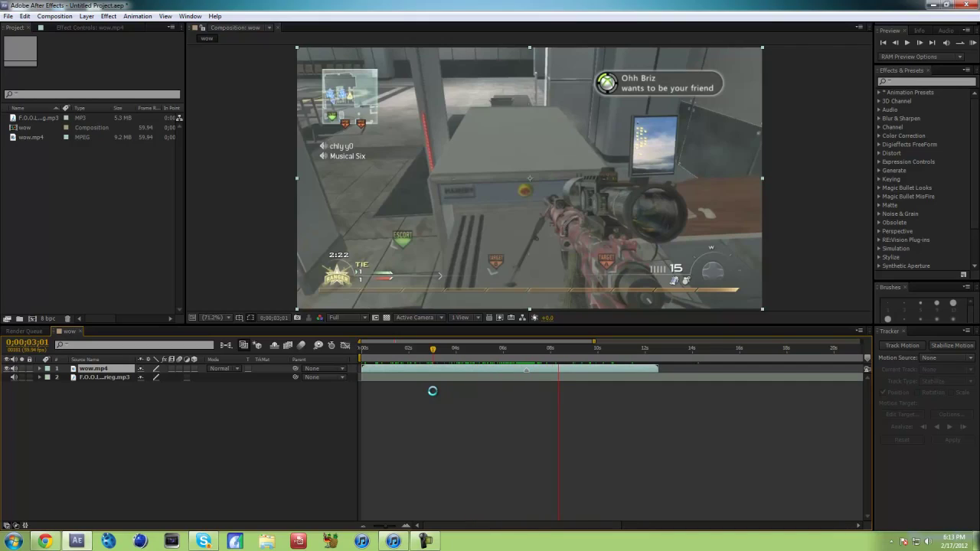
key(KP_Multiply)
key(space)
Find the Wave Warp effect and apply it to the wow.mp4 layer with the current time at 0;00;07;34.
drag(524, 354, 540, 444)
click(906, 77)
text(wave warp)
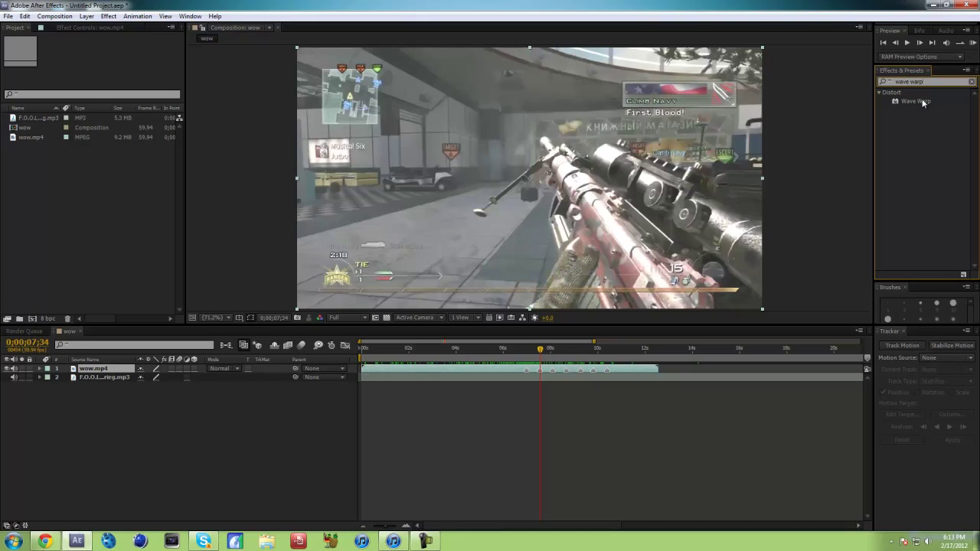
drag(923, 102, 490, 370)
click(905, 233)
drag(923, 101, 946, 101)
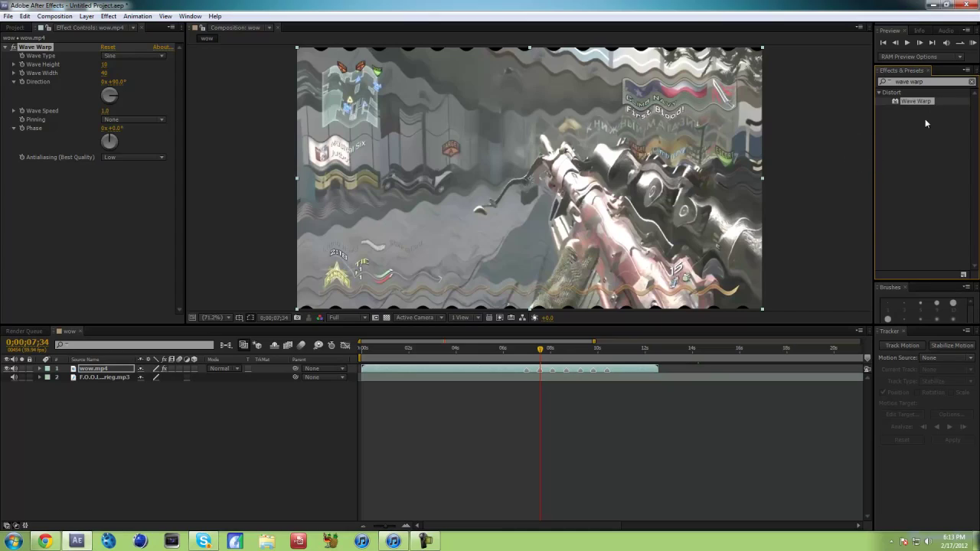
Set Wave Warp's Pinning to All Edges and its Wave Width to 5.
click(148, 120)
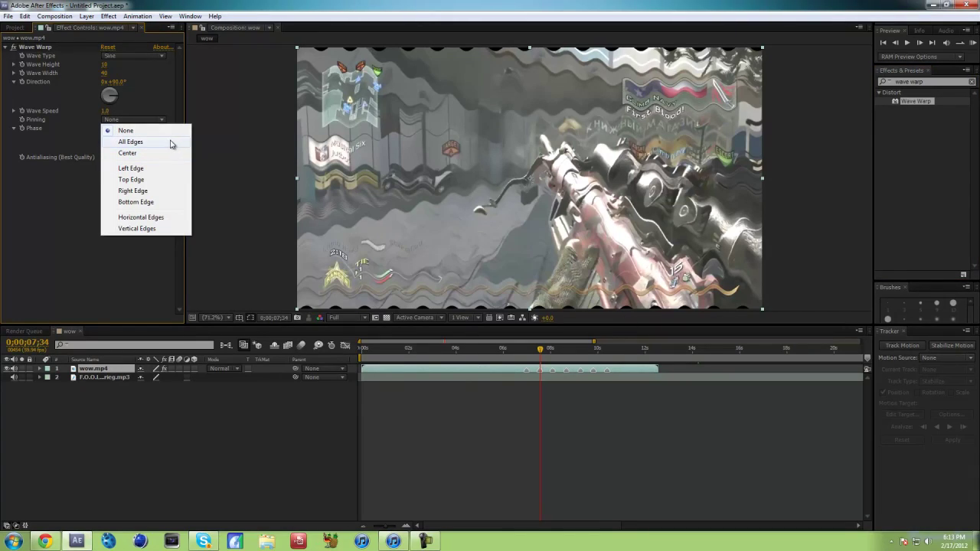
click(172, 144)
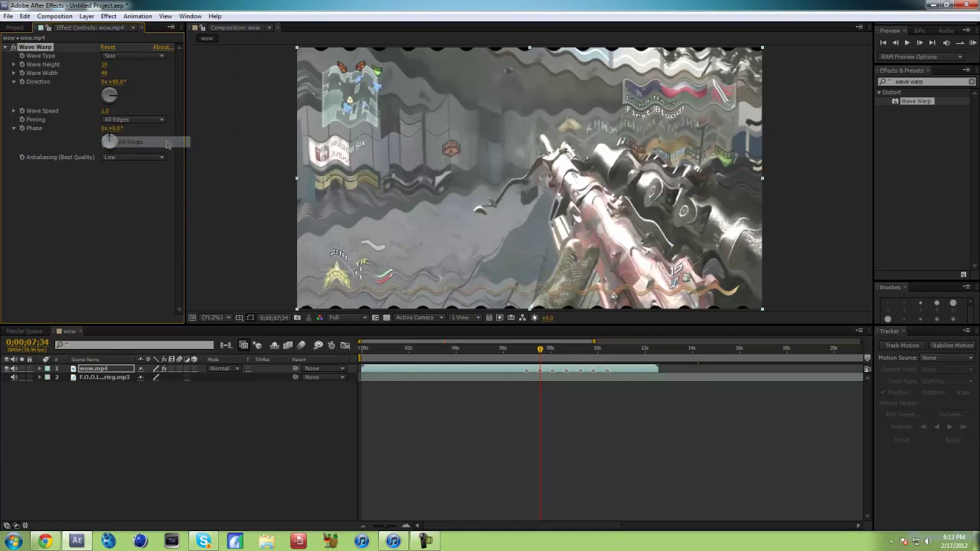
click(105, 73)
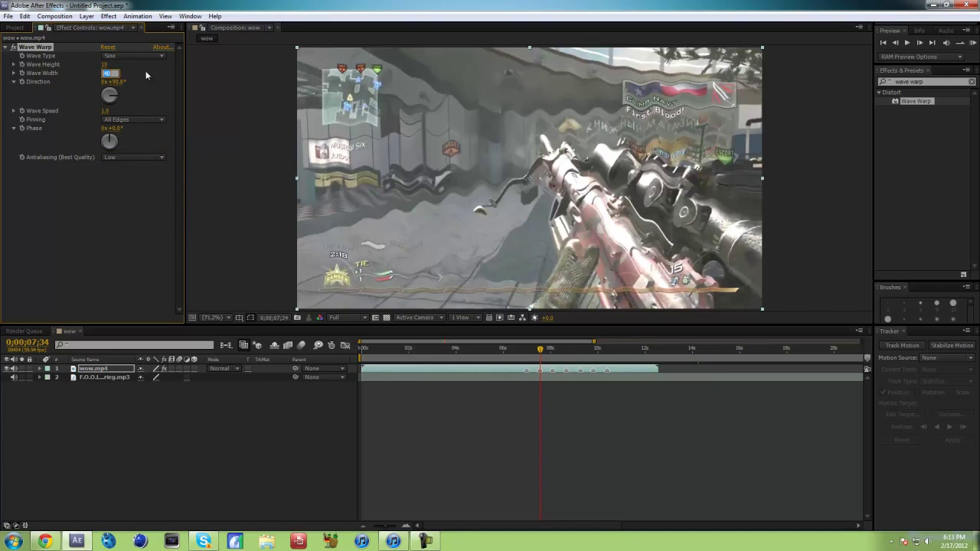
text(4)
key(Return)
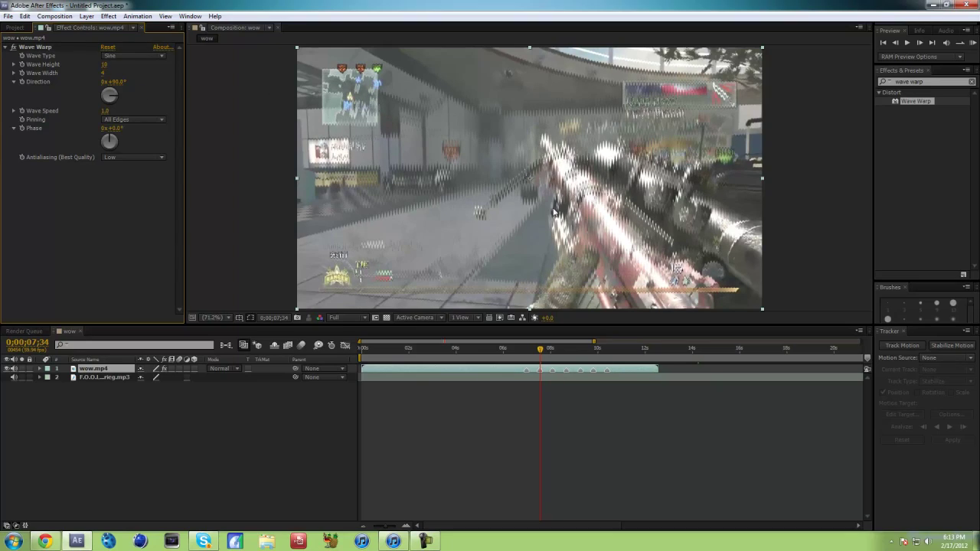
click(104, 73)
text(5)
key(Return)
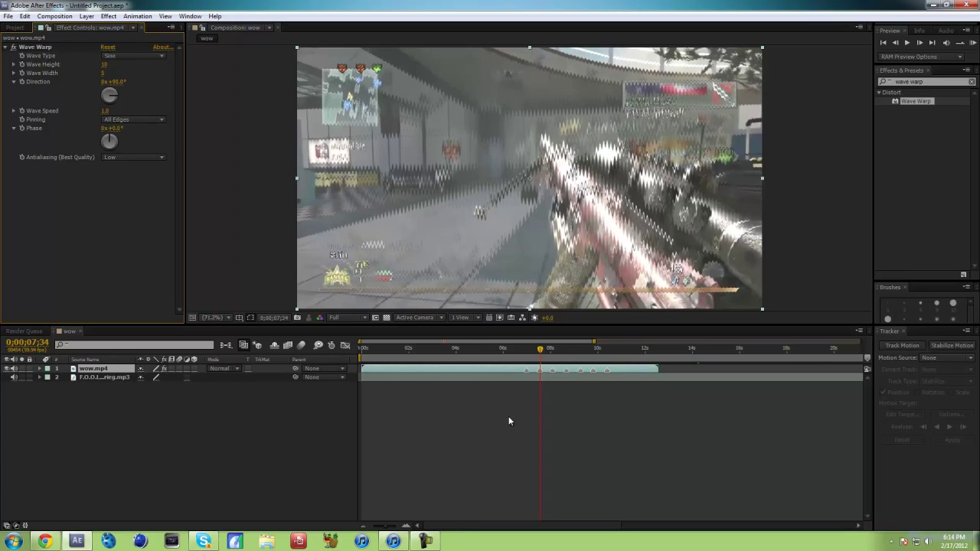
Enable keyframing for Wave Height and Wave Width at the second beat marker, 0;00;07;33.
click(404, 527)
key(Page_Up)
key(Page_Up)
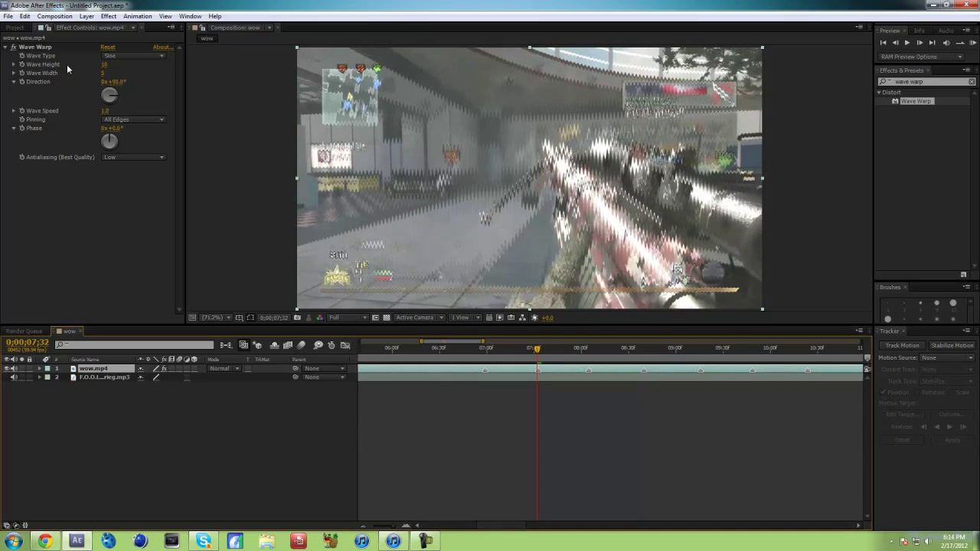
key(Page_Down)
click(21, 68)
One frame before the second marker, at 0;00;07;32, set Wave Height to 0 and Wave Width to 1.
key(Page_Up)
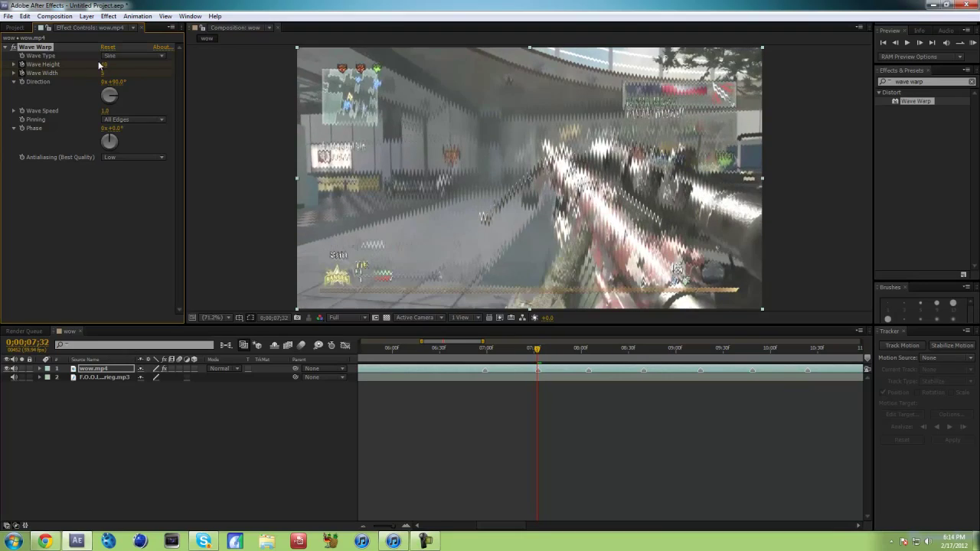
click(107, 64)
text(0)
key(Tab)
text(1)
key(Return)
Set Wave Warp's Direction to 0° and the Wave Width keyframe at 0;00;07;33 to 6.
drag(586, 350, 588, 353)
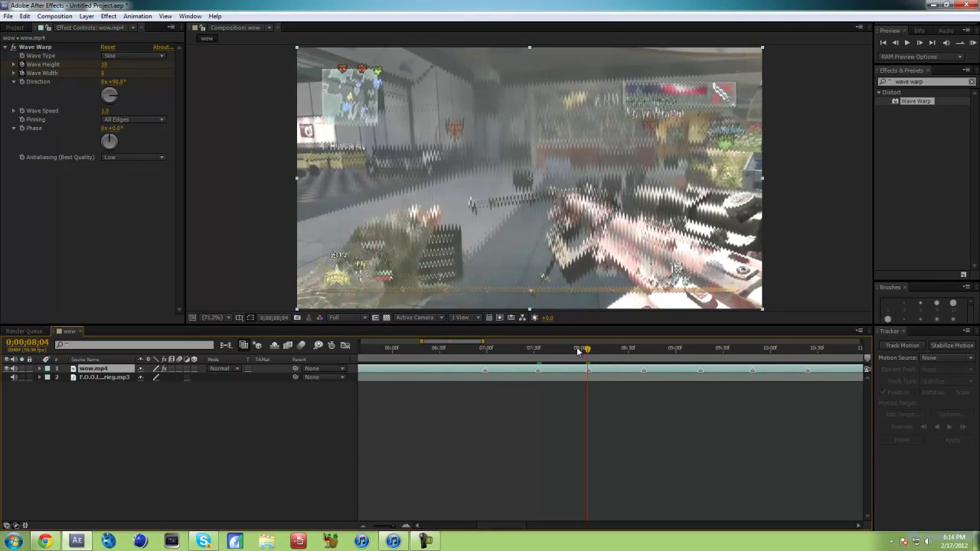
key(Page_Up)
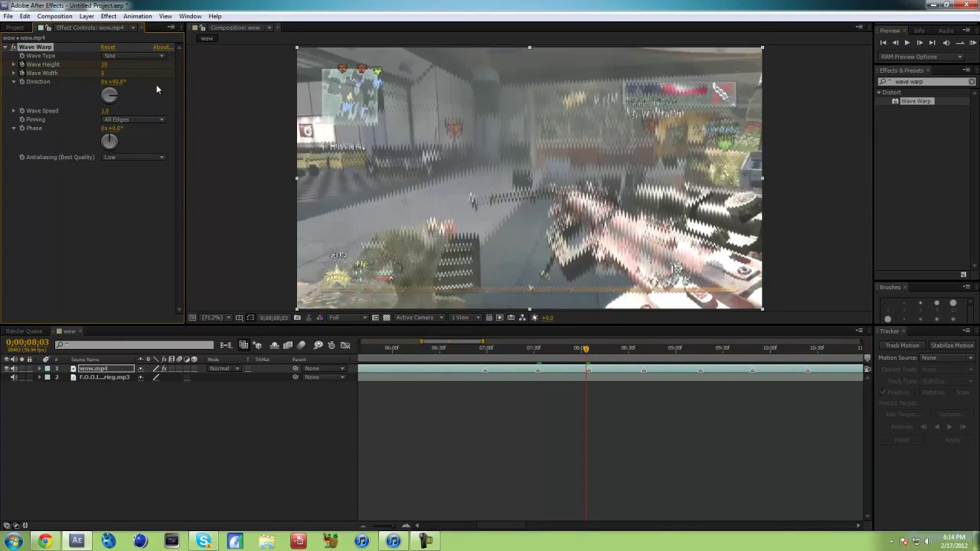
click(114, 82)
text(0)
click(150, 77)
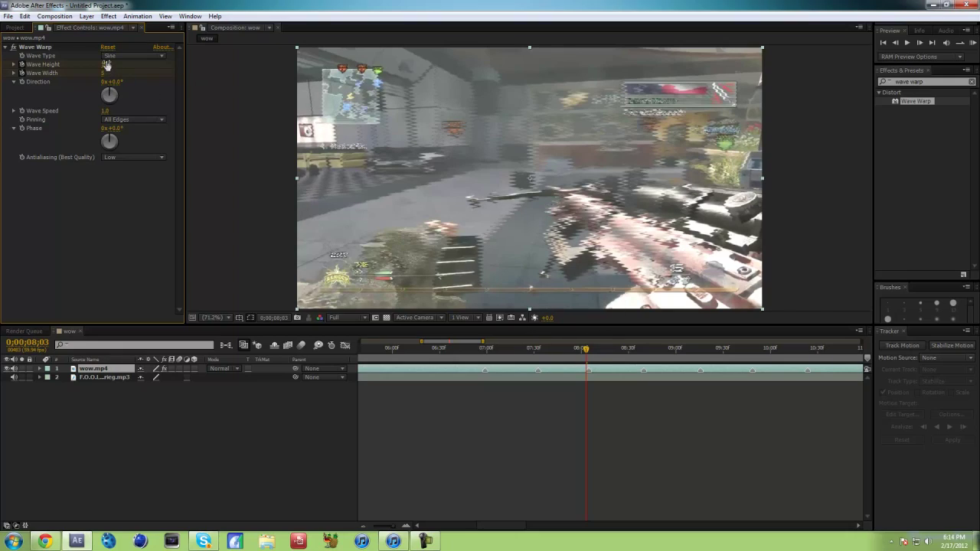
click(540, 349)
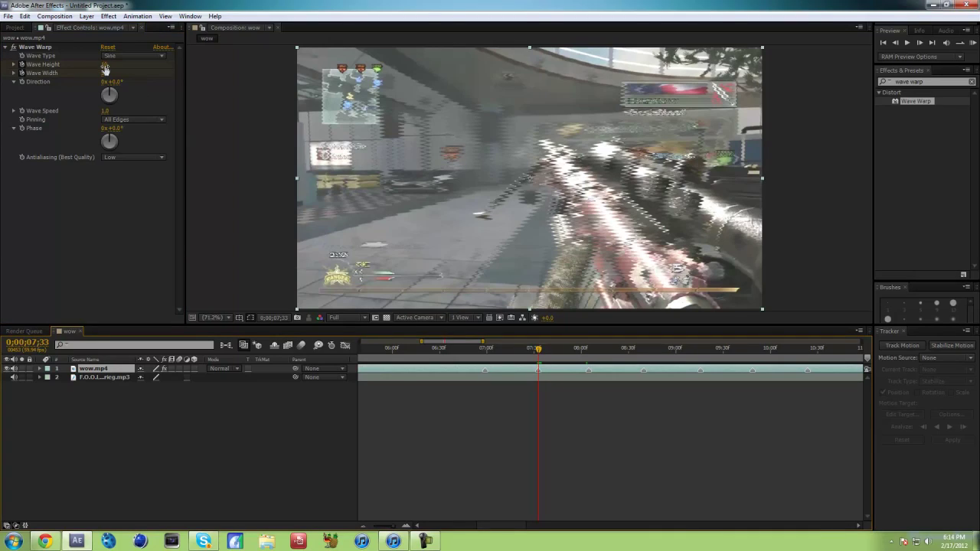
drag(107, 73, 109, 75)
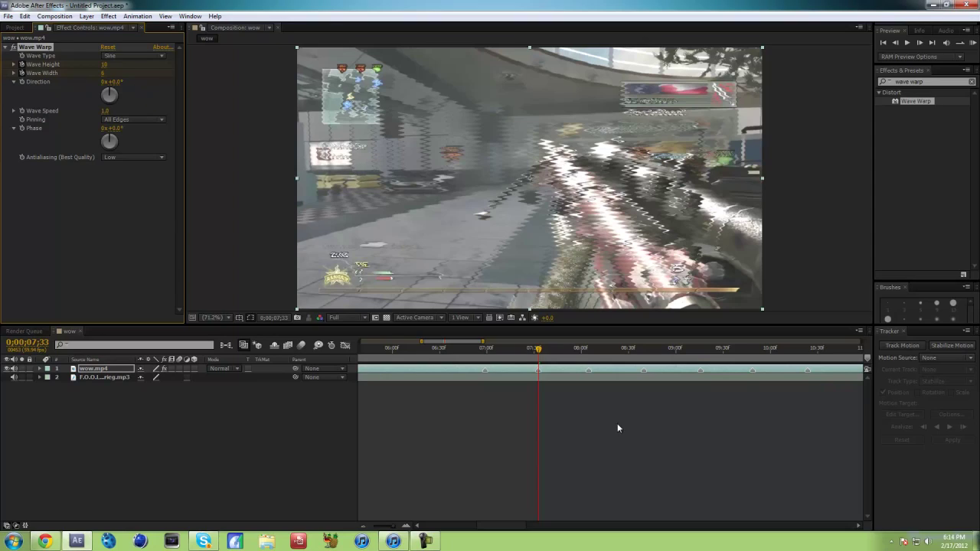
At 0;00;08;03, one frame before the third marker, keyframe Wave Height at 0 and Wave Width at 1.
click(547, 349)
drag(553, 350, 584, 329)
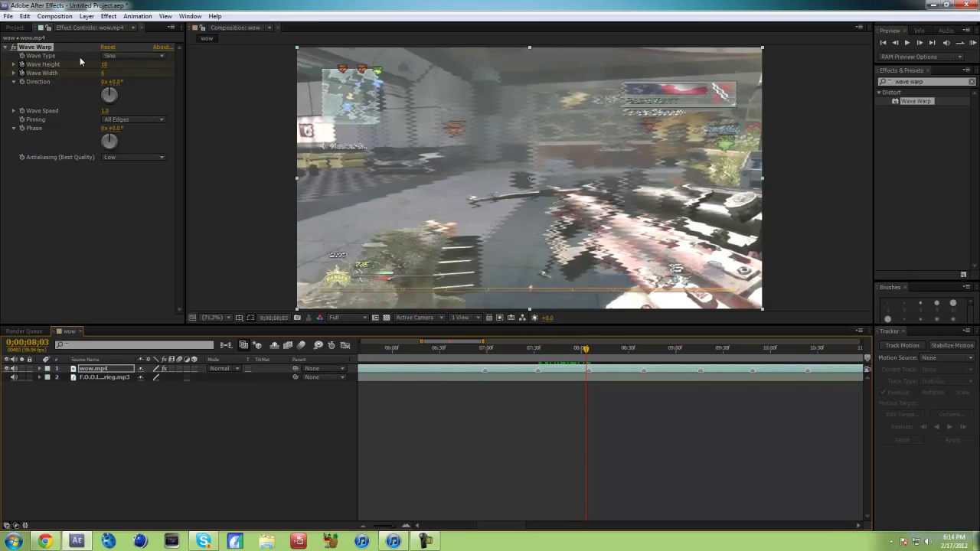
click(104, 65)
text(0)
click(141, 68)
click(104, 73)
text(01)
key(Return)
At the third marker, 0;00;08;04, keyframe Wave Height at 10 and Wave Width at 6.
key(Page_Down)
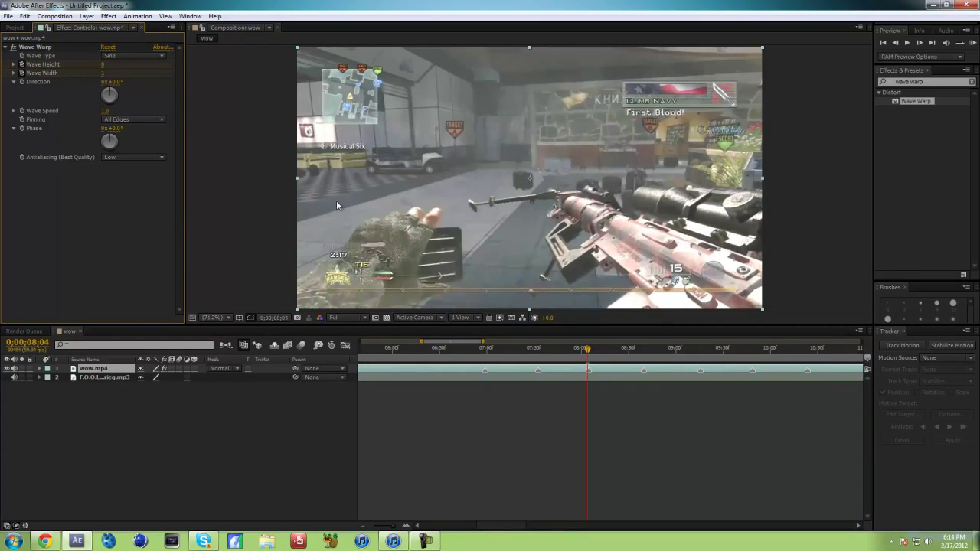
click(104, 64)
text(10)
key(Return)
click(103, 73)
text(6)
key(Return)
At 0;00;08;38, one frame before the fourth marker, keyframe Wave Height at 0 and Wave Width at 1.
drag(635, 351, 641, 351)
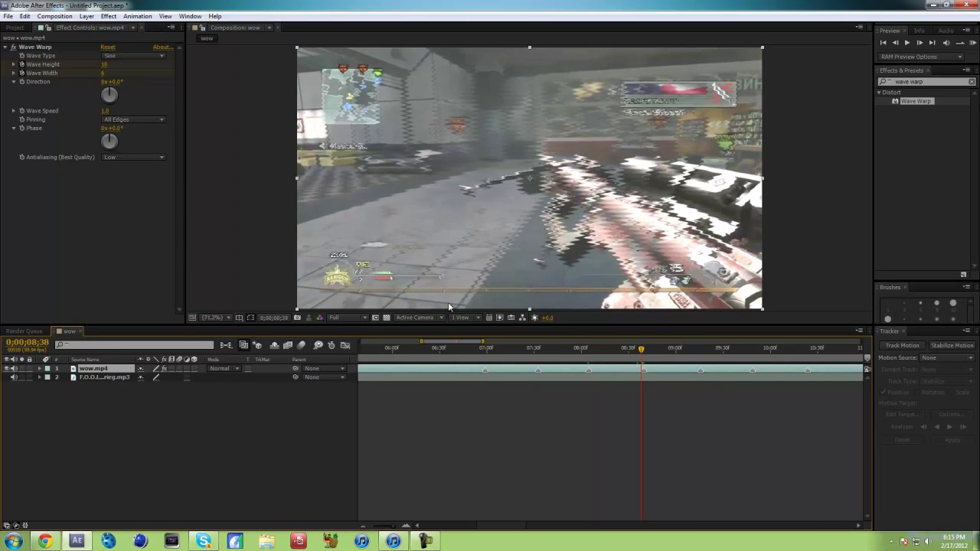
click(105, 65)
text(0)
key(Return)
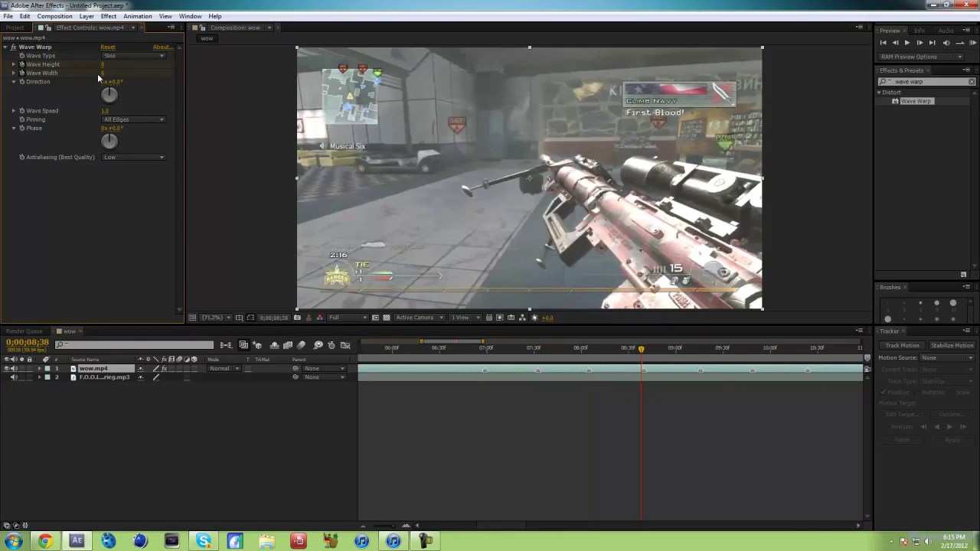
click(103, 73)
text(1)
key(Return)
At the fourth marker, 0;00;08;39, keyframe Wave Height at 10 and Wave Width at 6.
key(Page_Down)
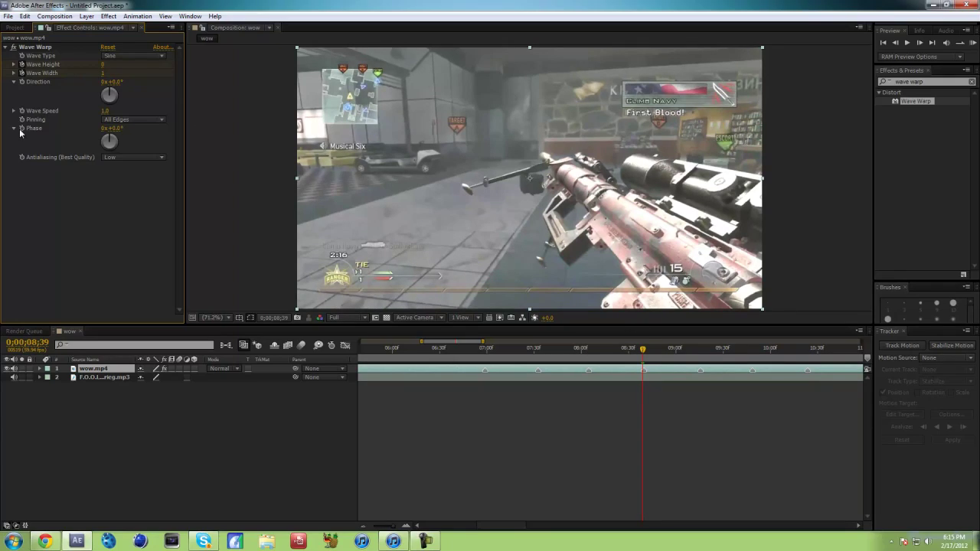
click(103, 65)
text(10)
key(Tab)
text(5)
key(Return)
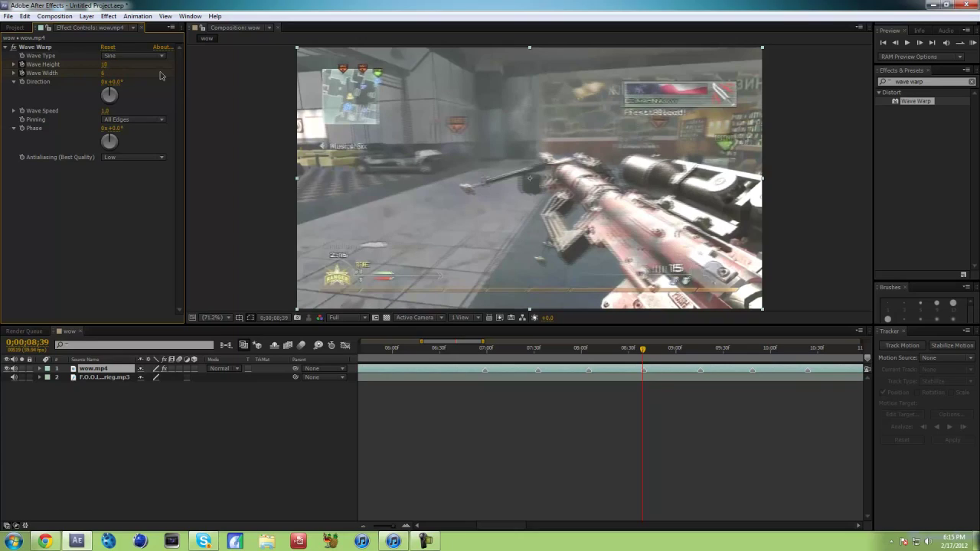
At 0;00;09;14, just before the fifth marker, keyframe Wave Height at 0 and Wave Width at 1.
click(700, 349)
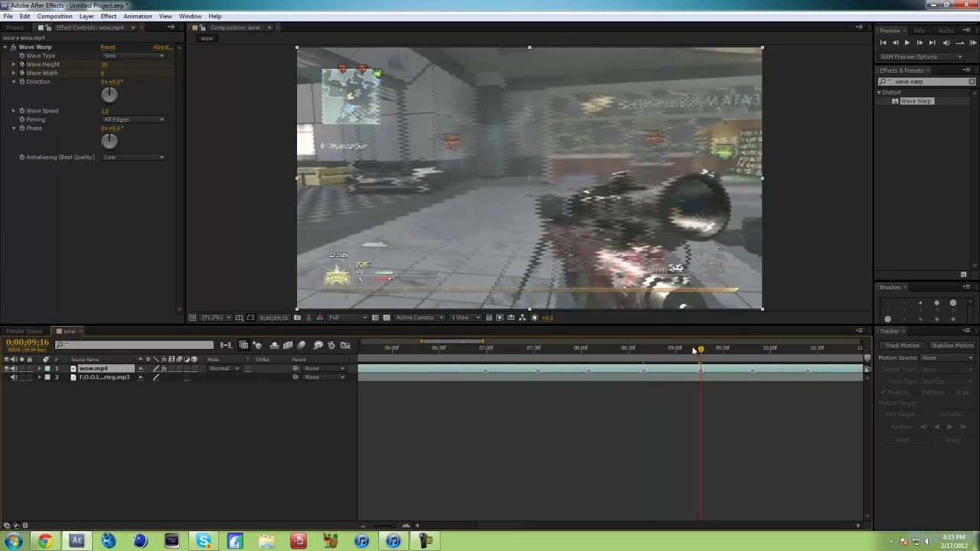
click(102, 64)
text(0)
click(131, 76)
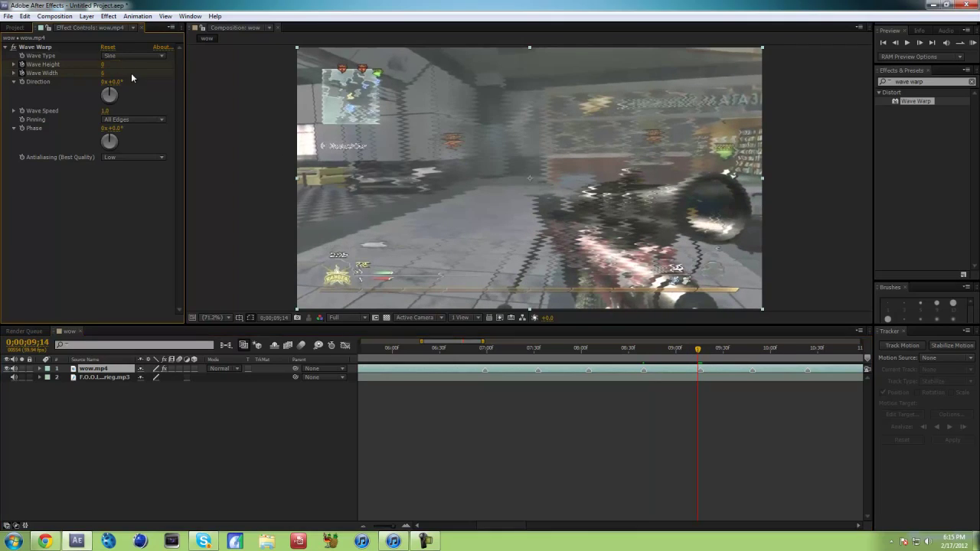
click(102, 73)
text(1)
click(149, 78)
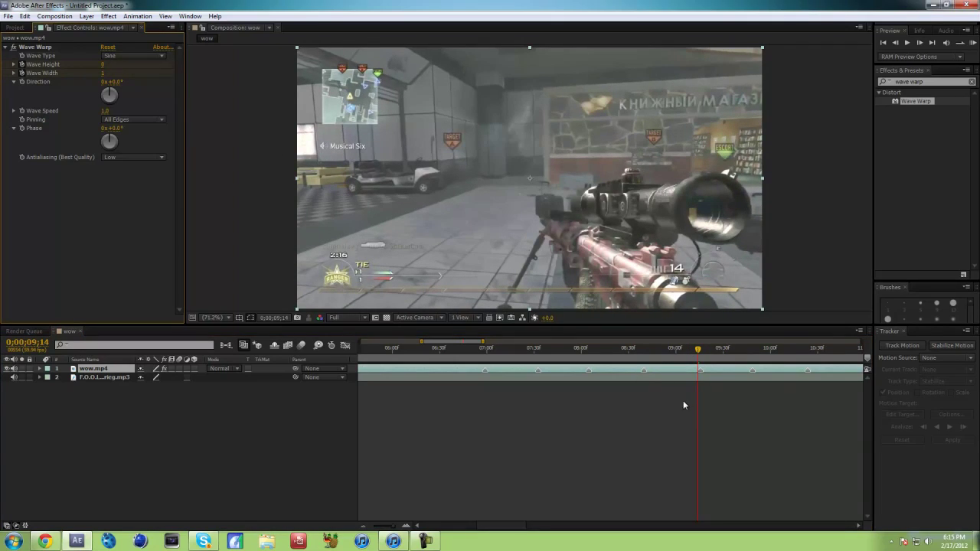
Play a RAM preview of the wow composition to check the wave glitches against the music.
drag(477, 348, 644, 333)
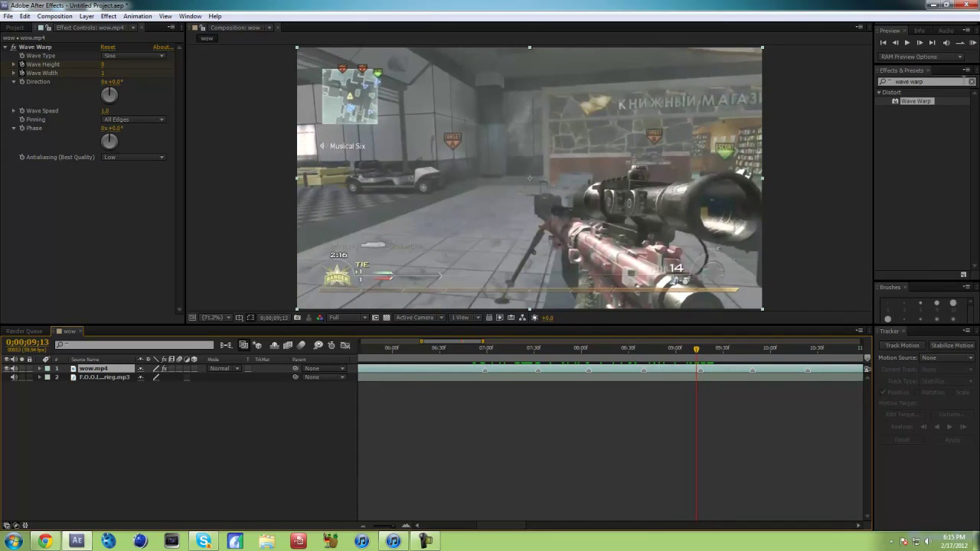
click(973, 43)
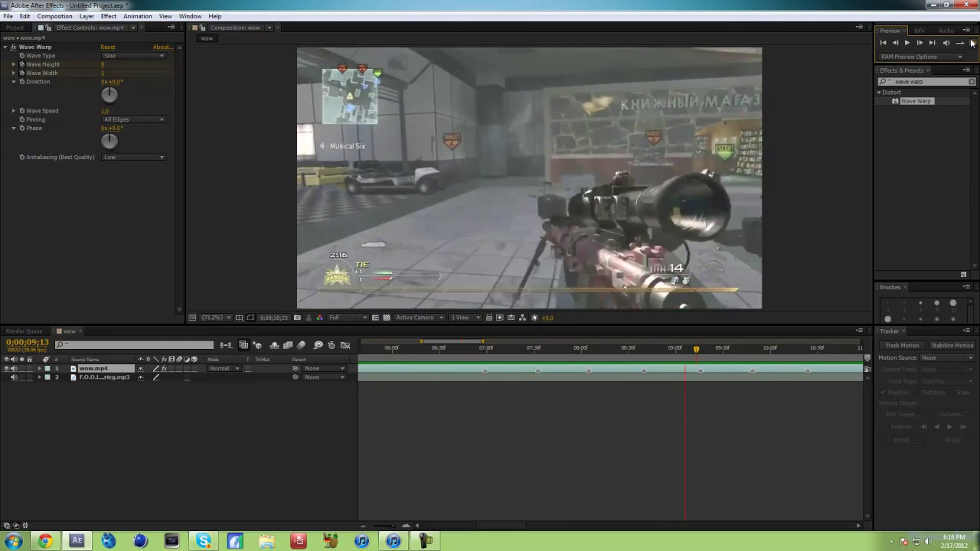
click(972, 43)
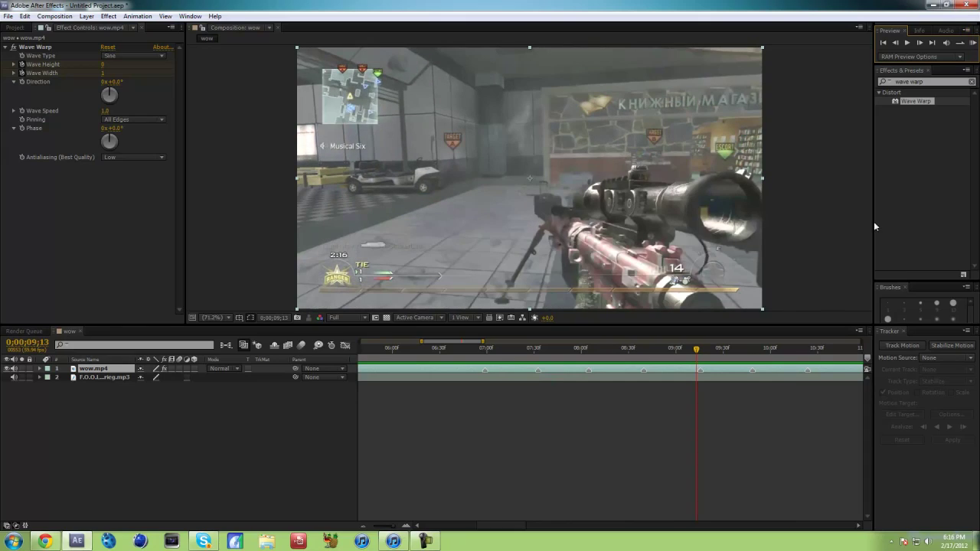
At 0;00;07;33, by the second marker, try a Wave Width of 7 and undo it.
drag(514, 349, 540, 351)
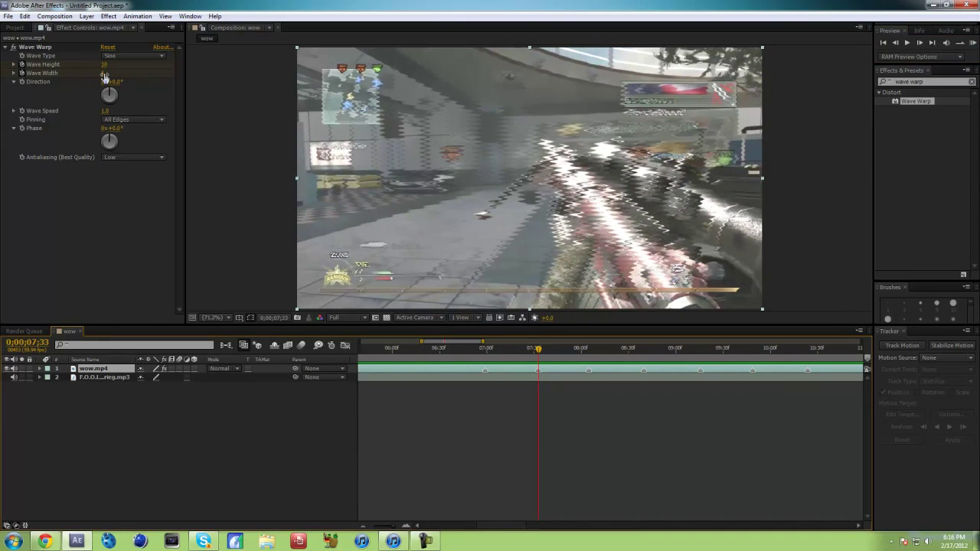
drag(106, 73, 109, 75)
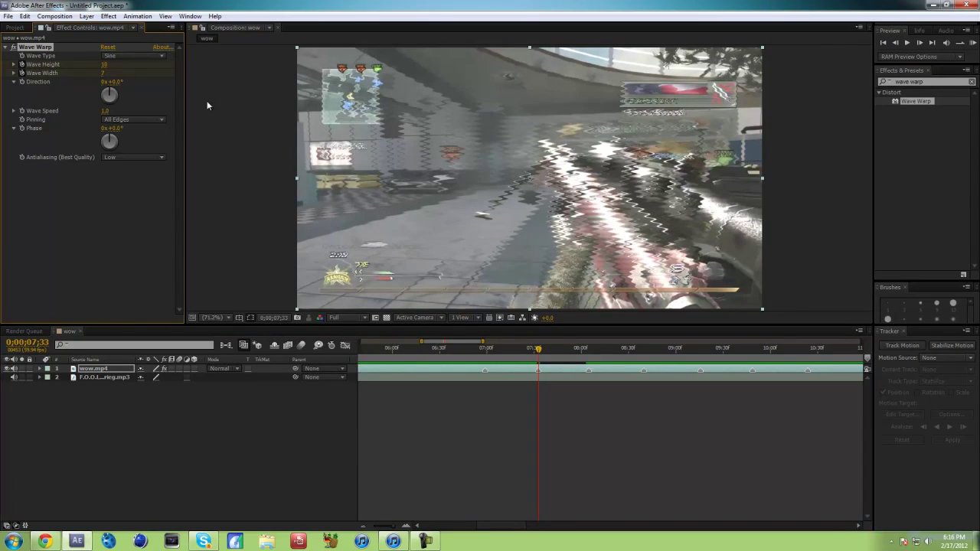
key(ctrl+z)
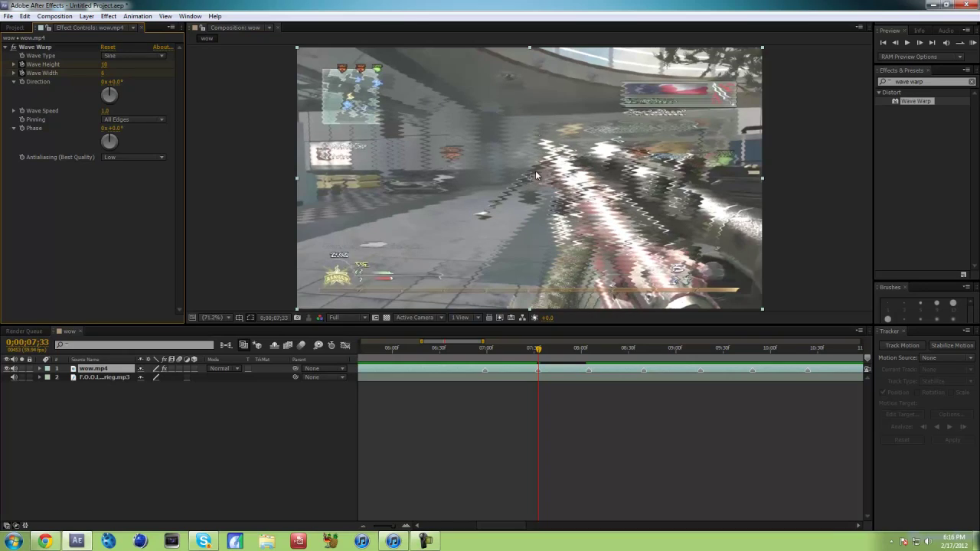
Step frame by frame around the second marker to compare the image before and after the wave keyframes.
drag(547, 351, 535, 377)
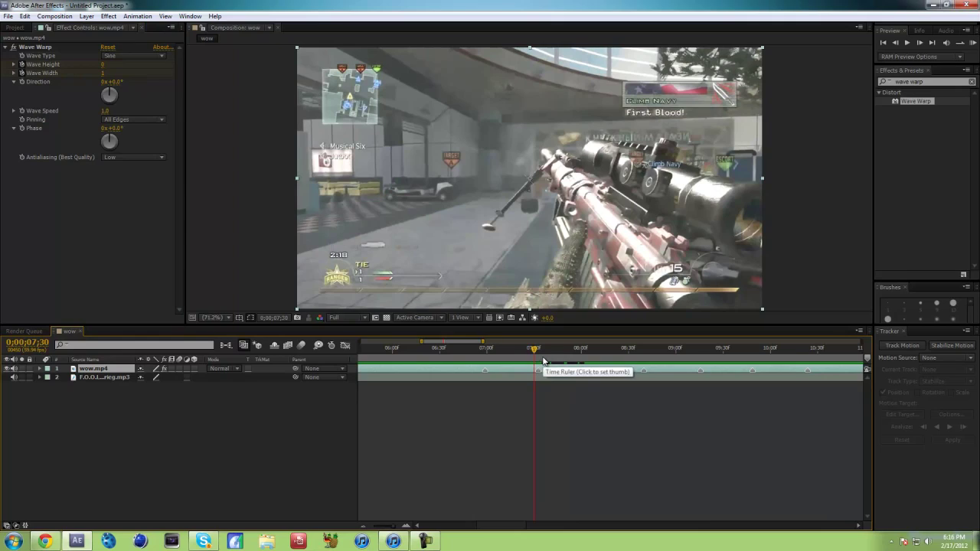
key(Page_Down)
key(Page_Down)
key(Page_Down)
key(Page_Up)
key(Page_Down)
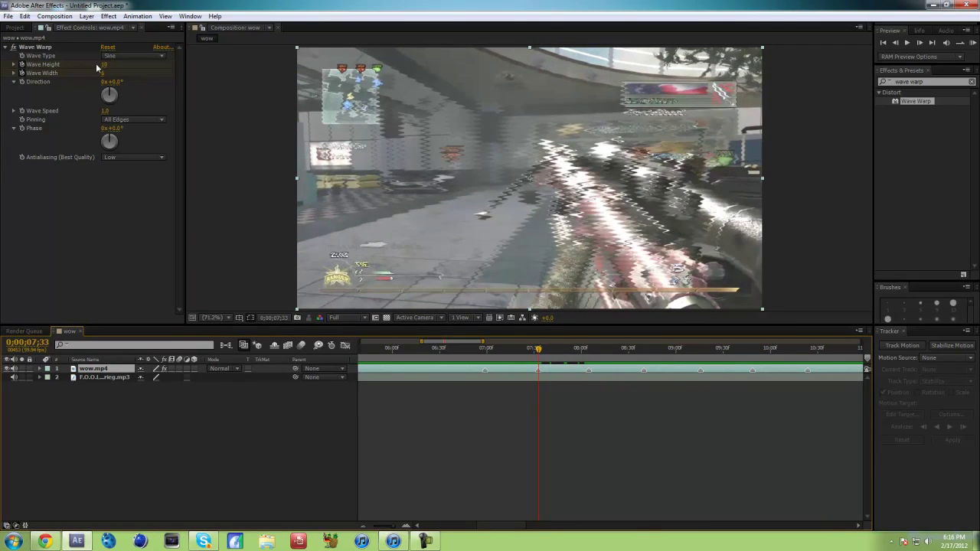
key(Page_Up)
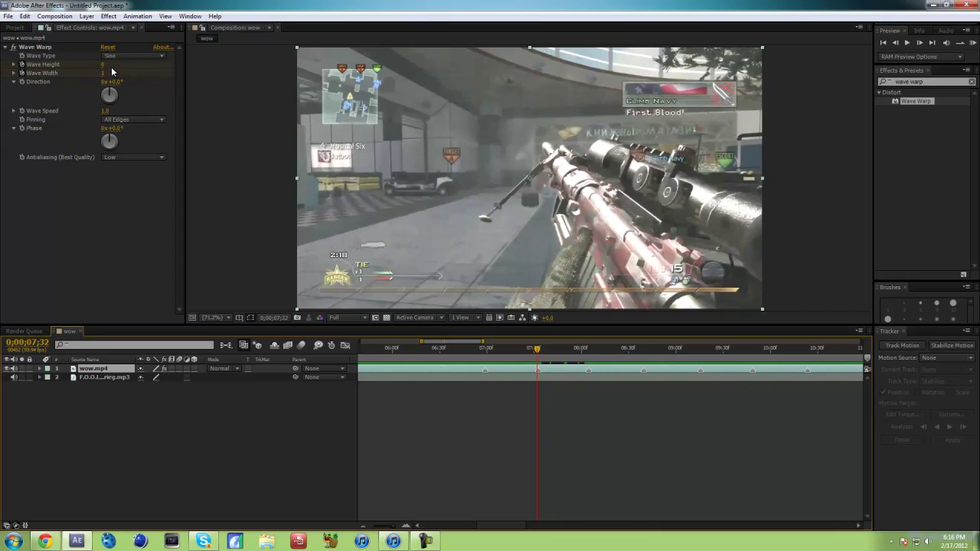
At 0;00;07;33, set Wave Warp's Direction to 90° and Wave Width to 4.
key(Page_Down)
click(114, 81)
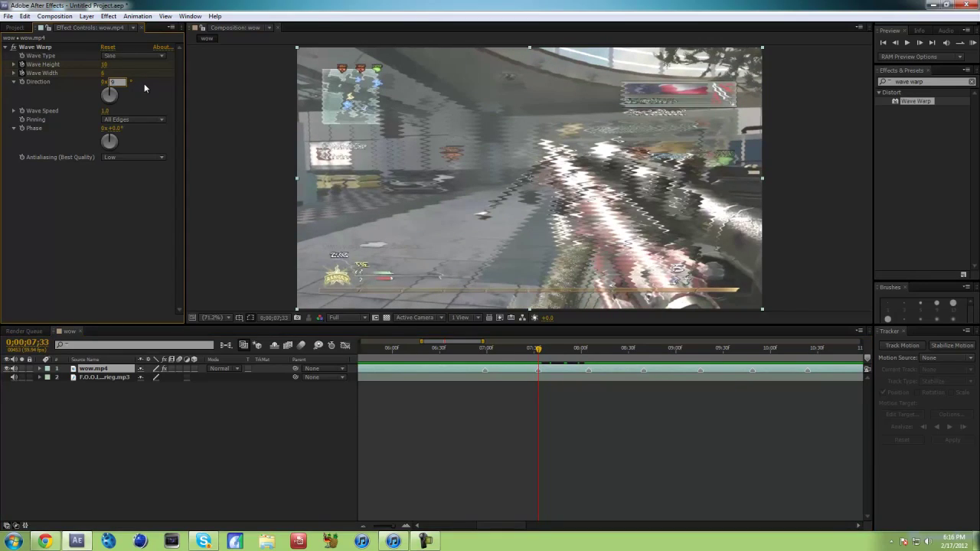
key(Return)
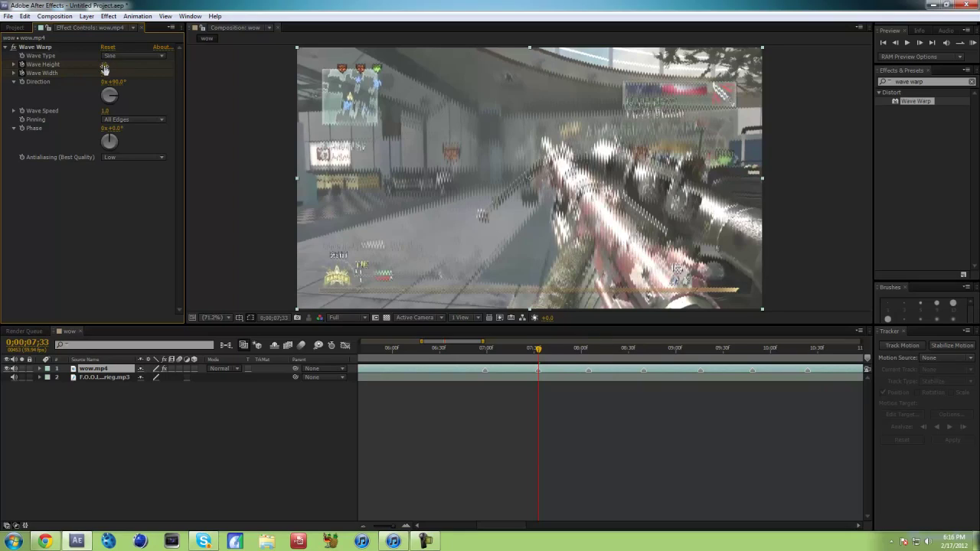
Reveal wow.mp4's Wave Warp properties in the timeline and delete all Wave Height and Wave Width keyframes.
click(39, 368)
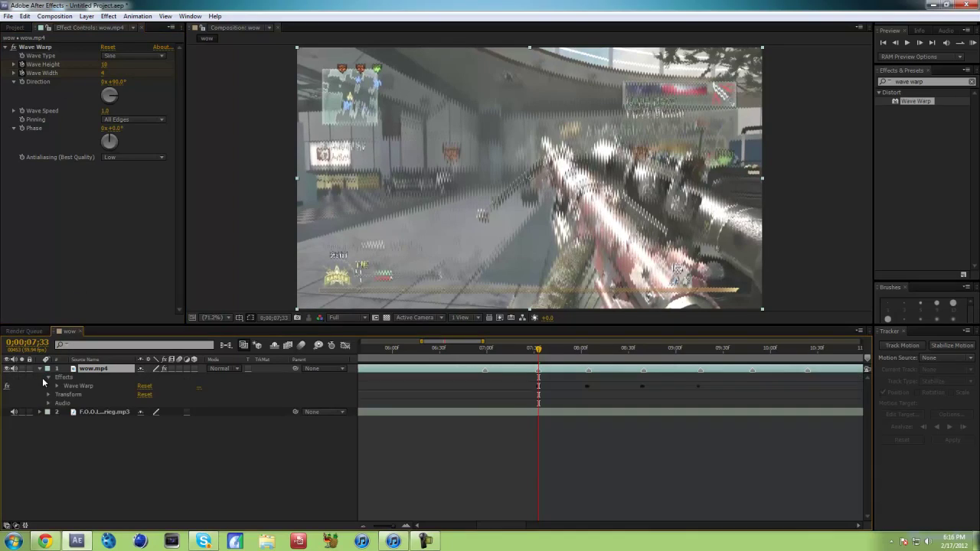
click(57, 387)
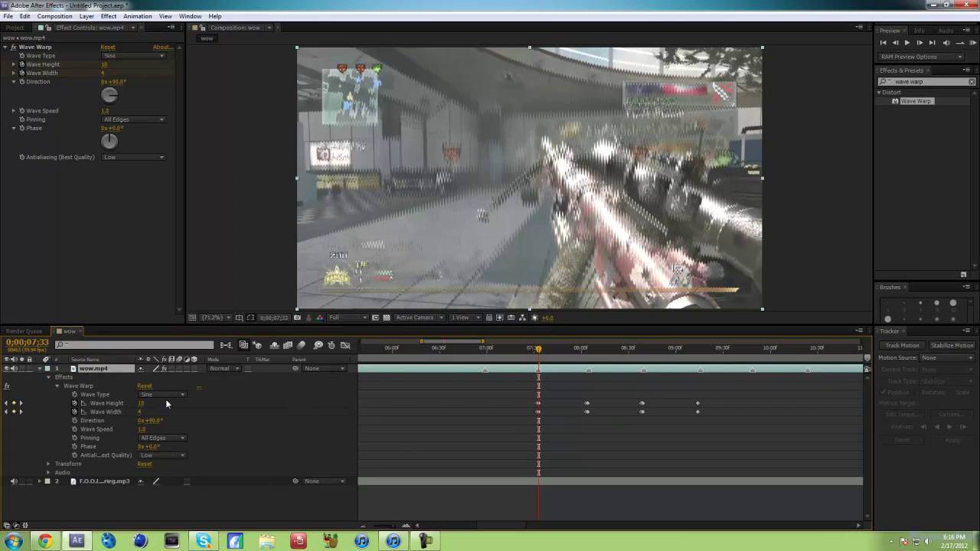
drag(479, 421, 832, 421)
drag(490, 432, 742, 391)
key(Delete)
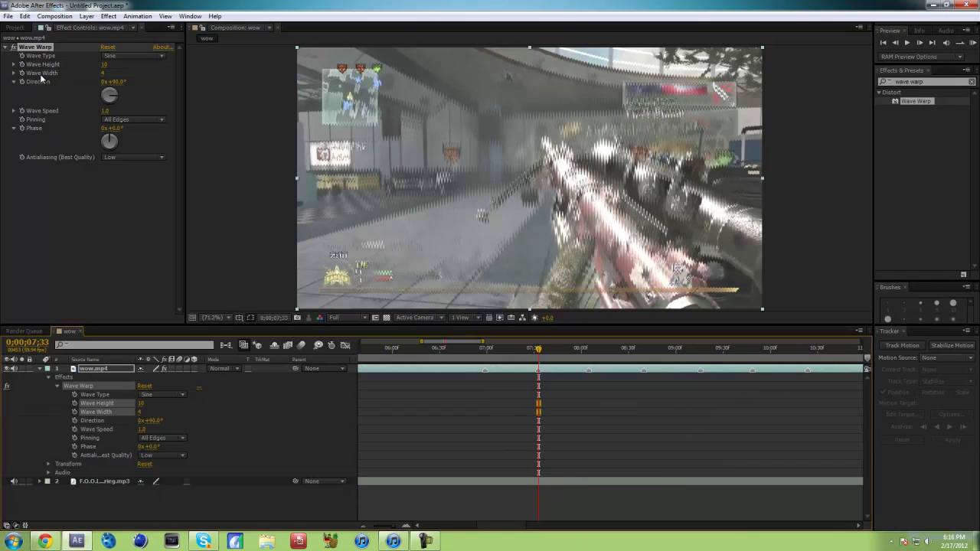
At 0;00;07;32, enable keyframing for Wave Height at 10 and Wave Width at 4.
key(Page_Up)
key(Page_Up)
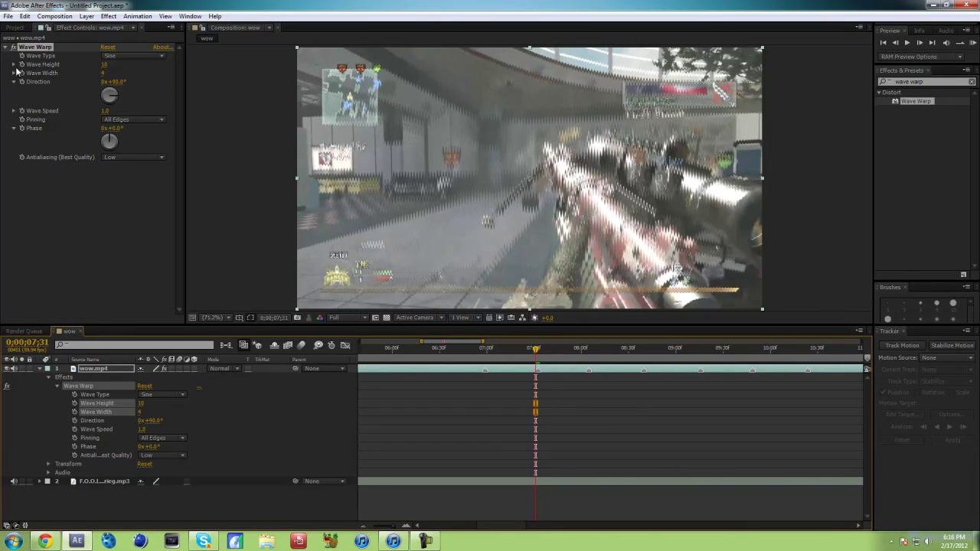
key(Page_Down)
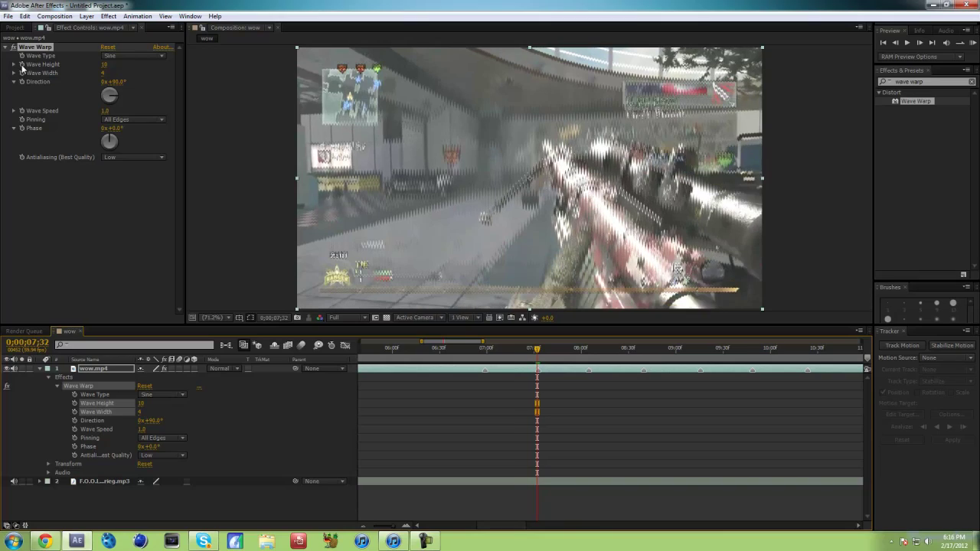
click(22, 64)
click(22, 73)
At 0;00;07;31, one frame before the first wave keyframes, keyframe Wave Height at 0 and Wave Width at 1.
key(Page_Up)
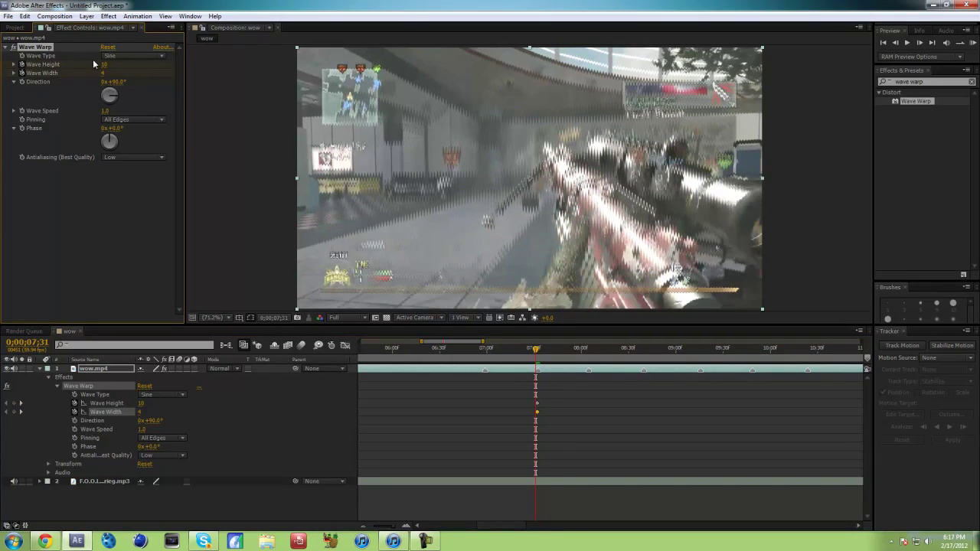
click(102, 65)
text(0)
click(127, 65)
click(103, 73)
text(1)
click(140, 74)
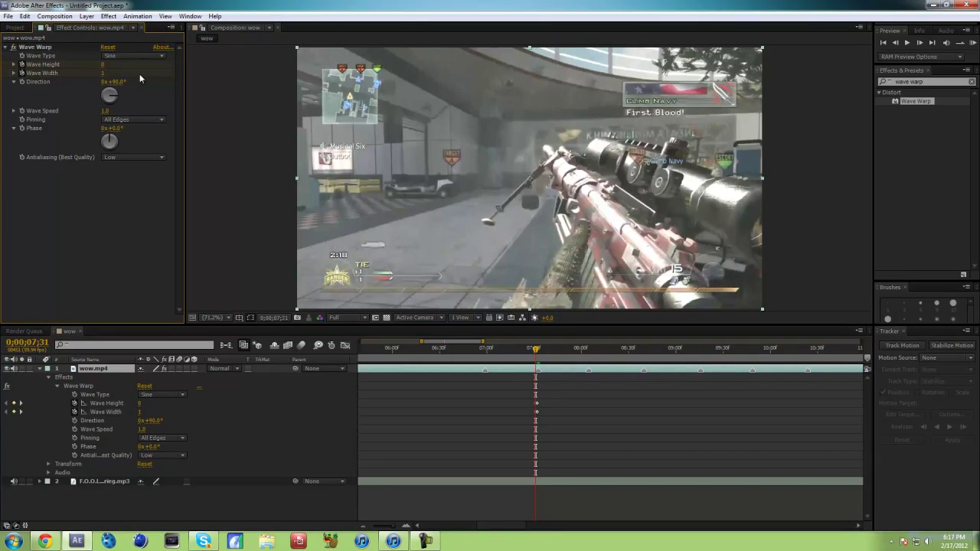
Keyframe Wave Warp's Direction at 90° at 0;00;07;32 and at 267° at 0;00;08;04.
click(584, 349)
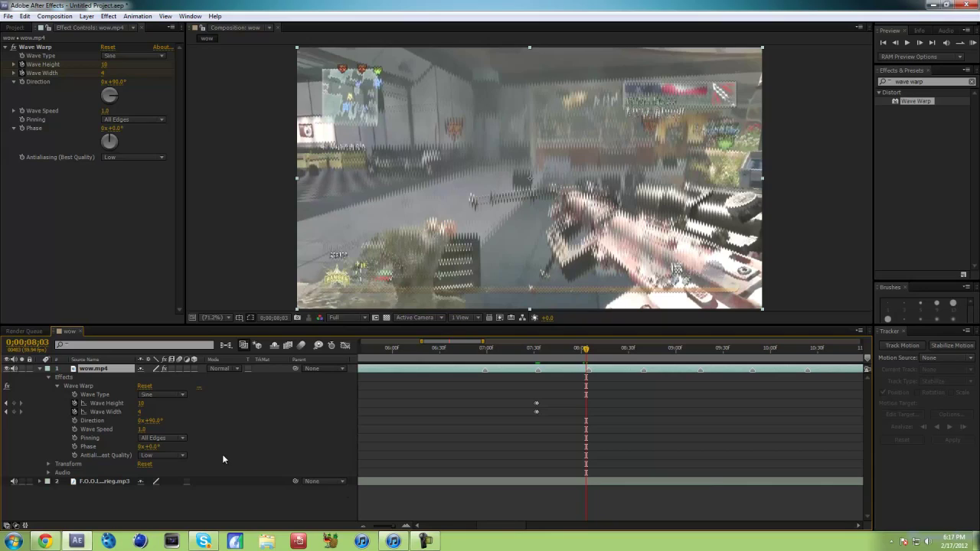
drag(586, 348, 537, 385)
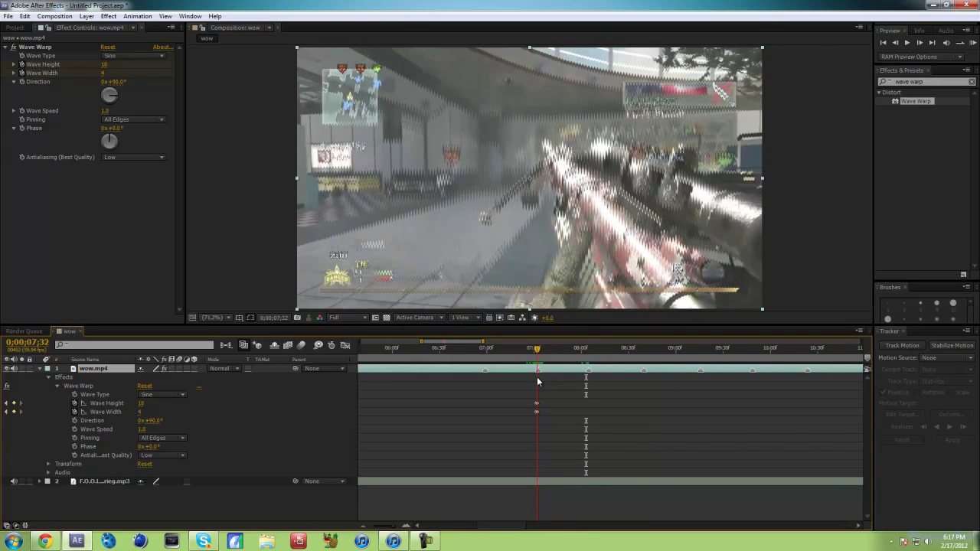
click(75, 421)
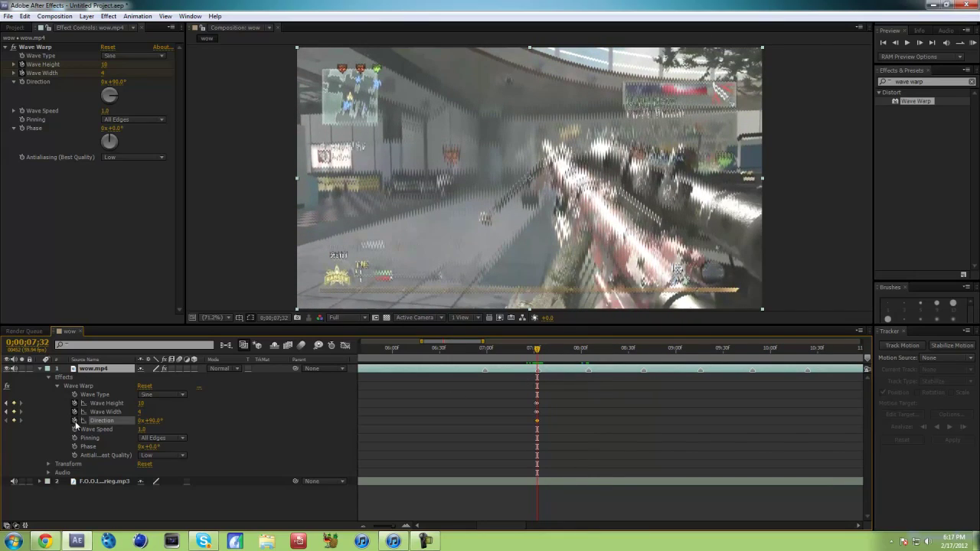
click(586, 359)
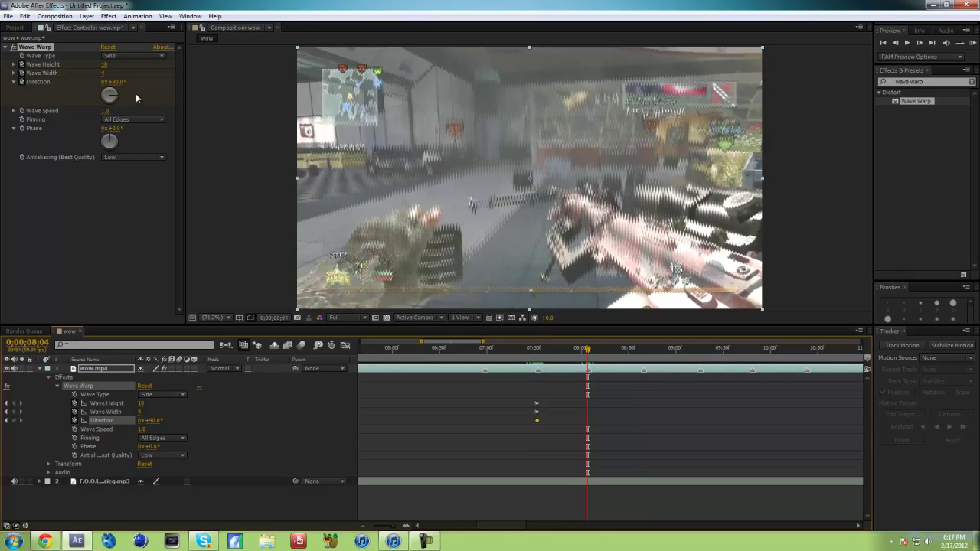
drag(105, 98, 93, 95)
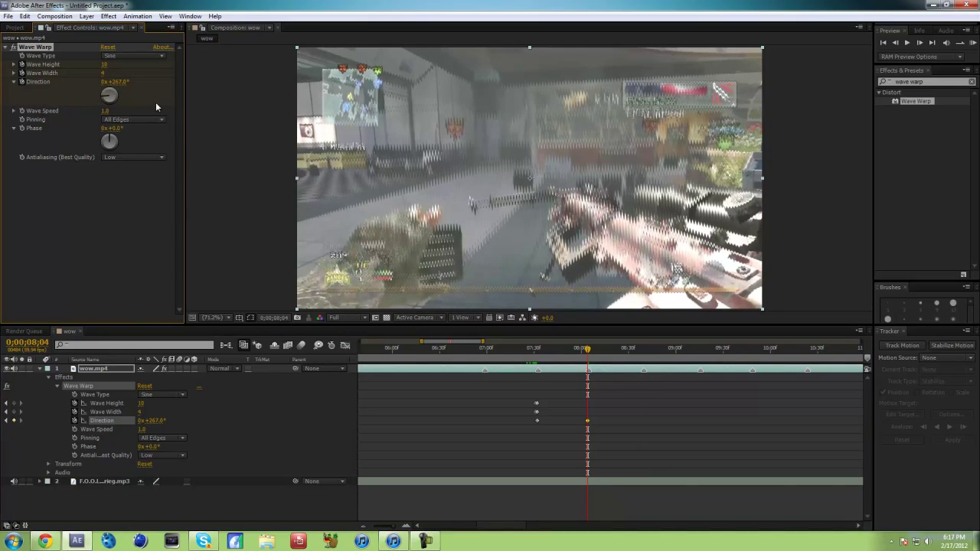
Return to 0;00;07;32 and set the Wave Width keyframe there to 6.
click(540, 358)
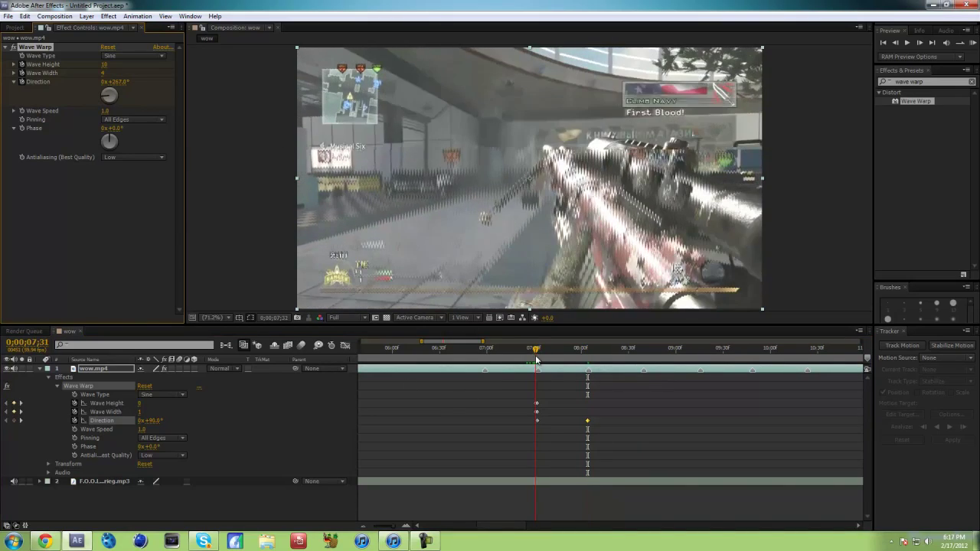
drag(539, 360, 537, 360)
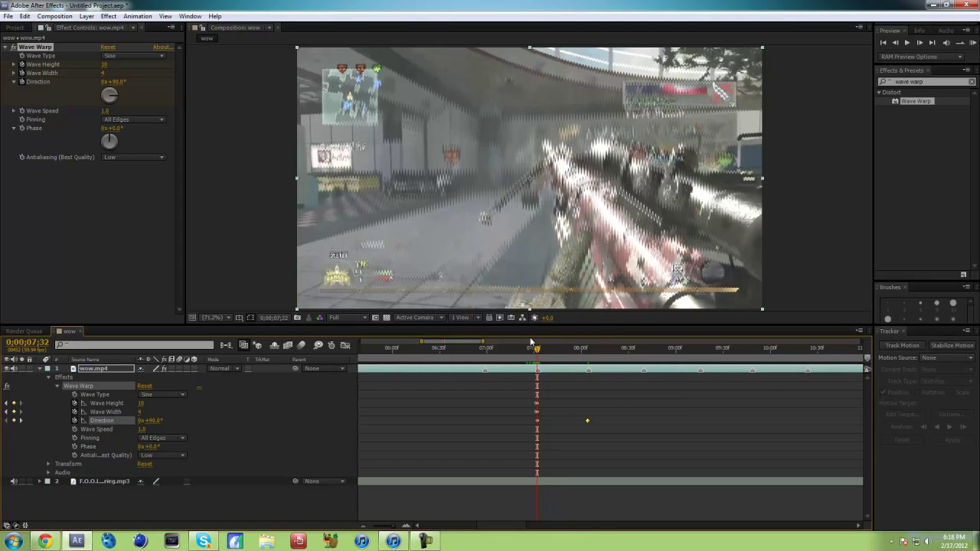
key(Page_Up)
key(Page_Down)
drag(103, 73, 110, 78)
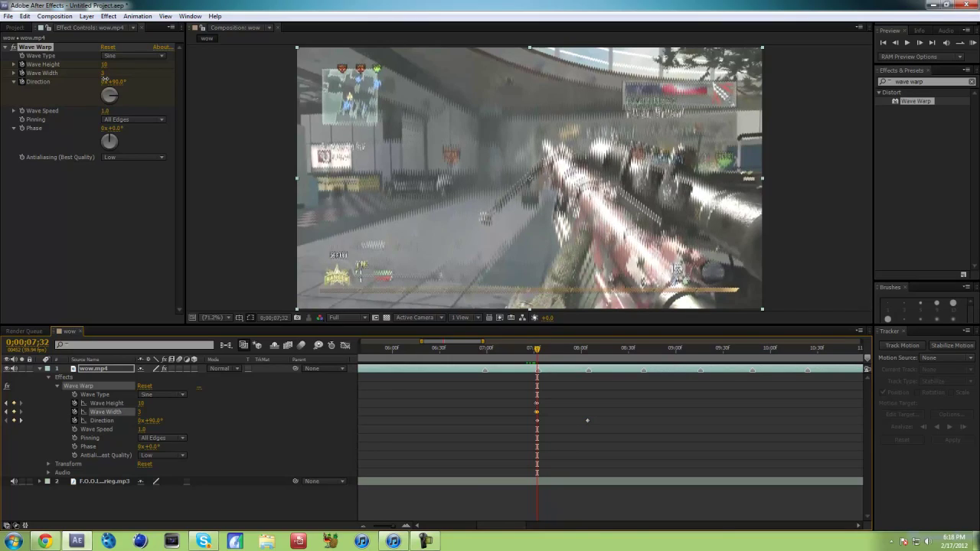
drag(112, 77, 112, 76)
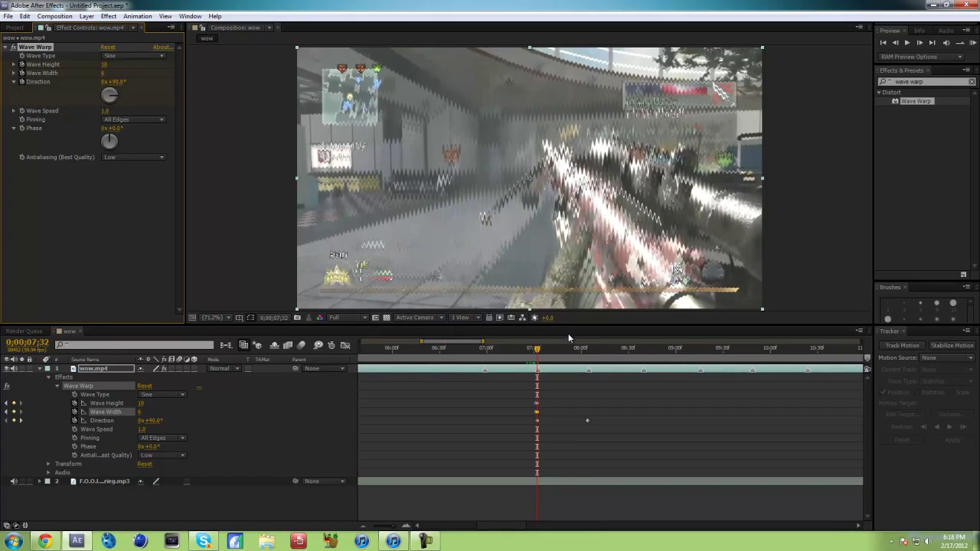
At the third marker, 0;00;08;04, add keyframes holding Wave Height at 10 and Wave Width at 6.
drag(539, 350, 587, 349)
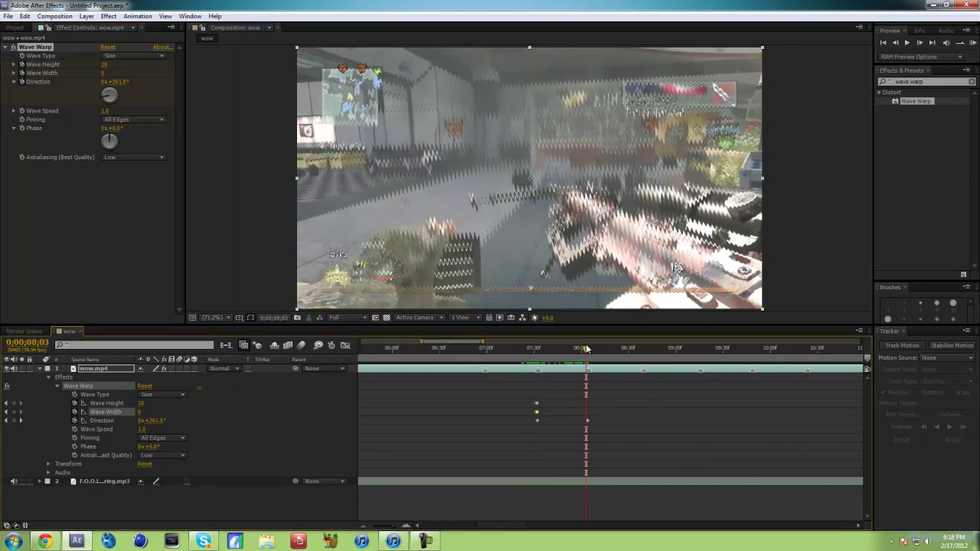
key(Page_Down)
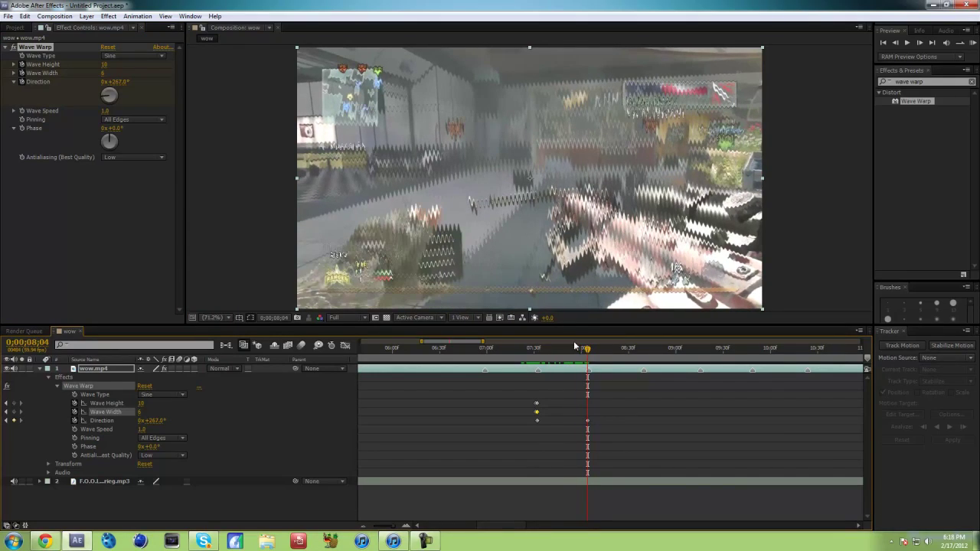
click(13, 403)
click(13, 412)
At 0;00;08;05, one frame past the third marker's keyframes, keyframe Wave Height at 0 and Wave Width at 1.
key(Page_Down)
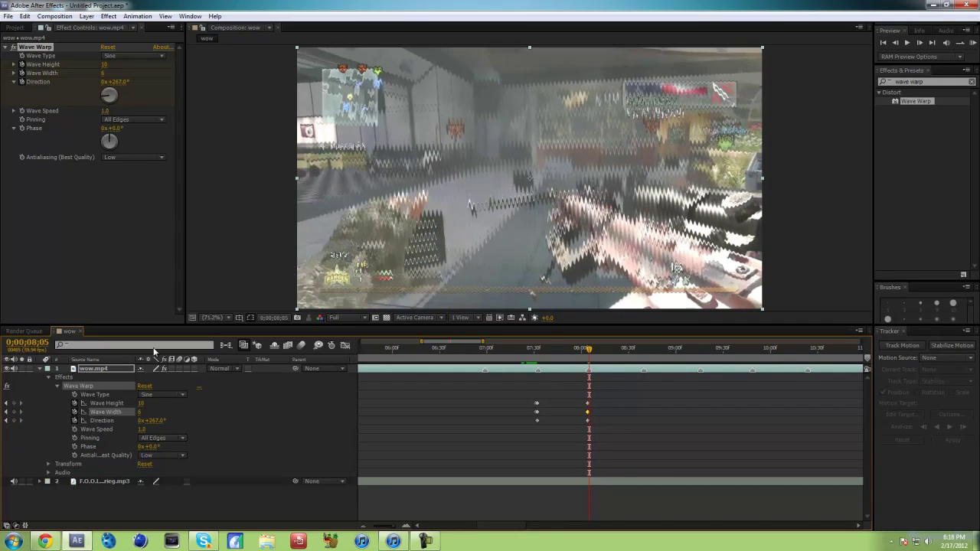
click(141, 403)
text(0)
key(Return)
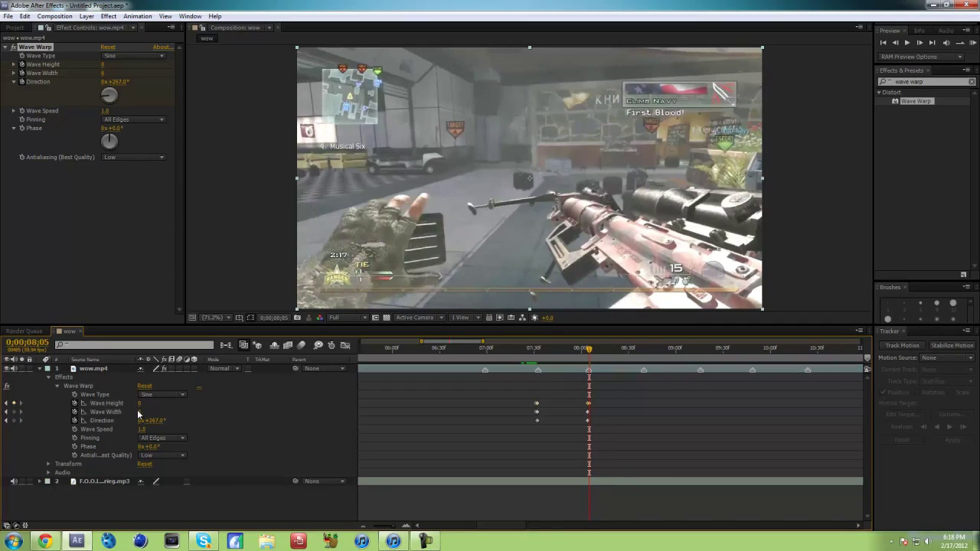
One frame further on, at 0;00;08;06, keyframe Wave Height at 10 and Wave Width at 6.
key(Page_Down)
click(141, 403)
text(10)
key(Return)
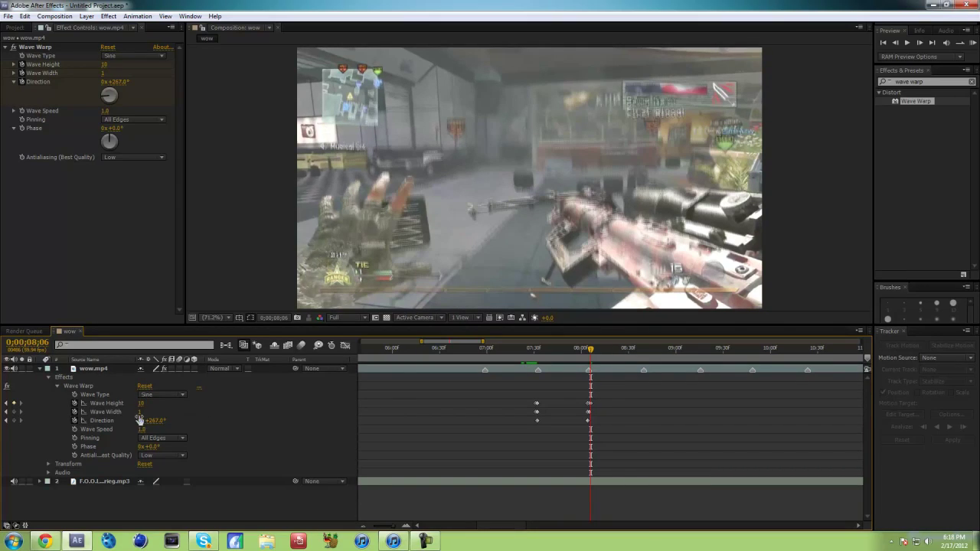
click(140, 412)
text(5)
key(Return)
Add a Direction keyframe at 0;00;08;06 that holds the angle at 267°.
click(643, 357)
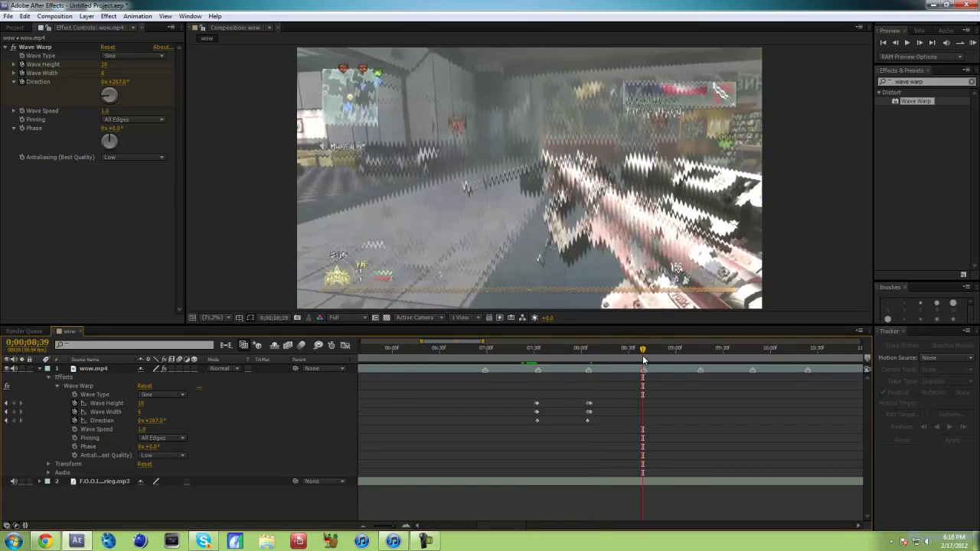
click(591, 357)
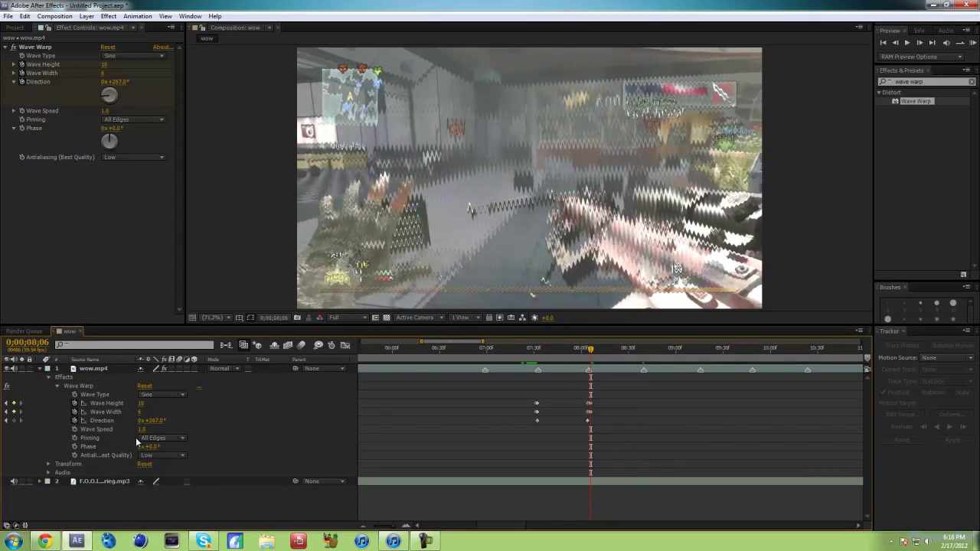
click(14, 421)
At the fourth marker, 0;00;08;39, add keyframes for Wave Height at 10, Wave Width at 6 and Direction at 90°.
click(643, 349)
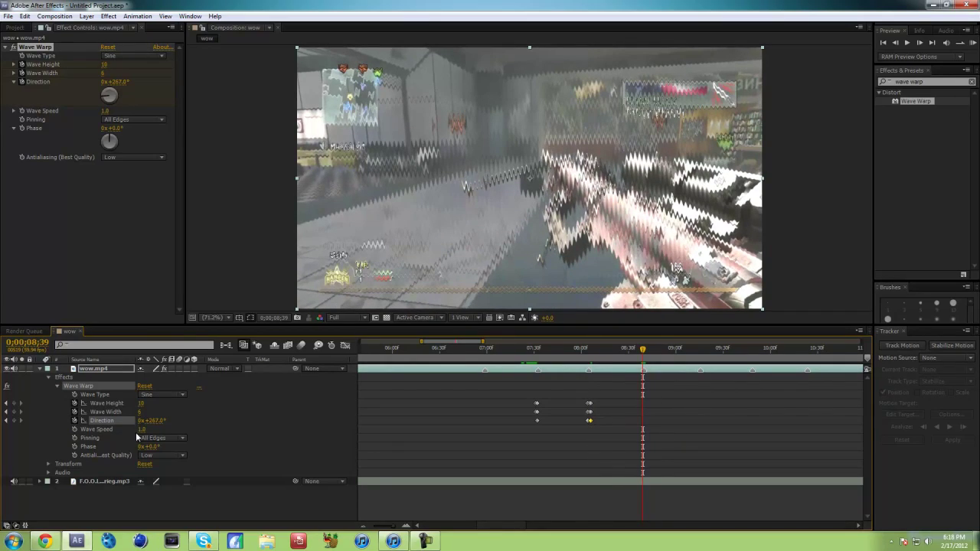
click(14, 403)
click(13, 412)
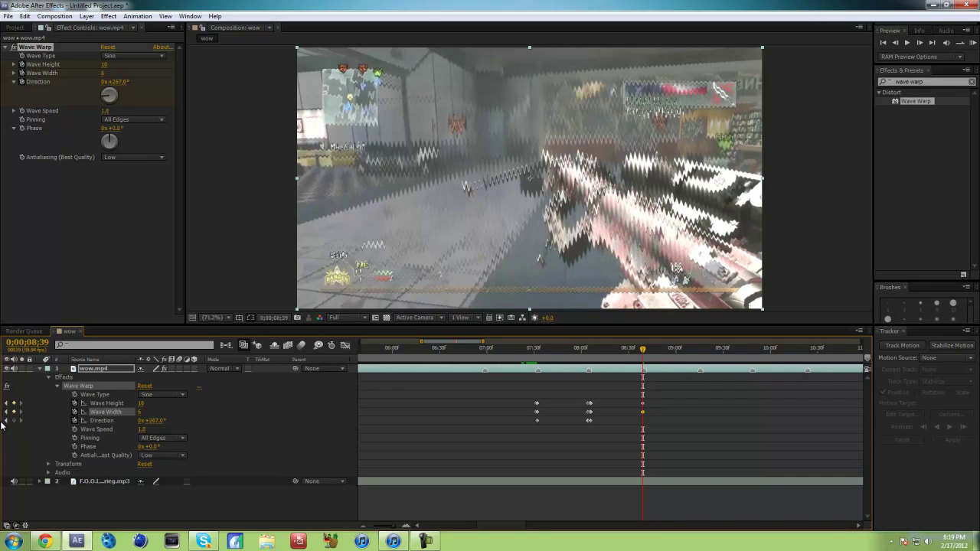
click(13, 421)
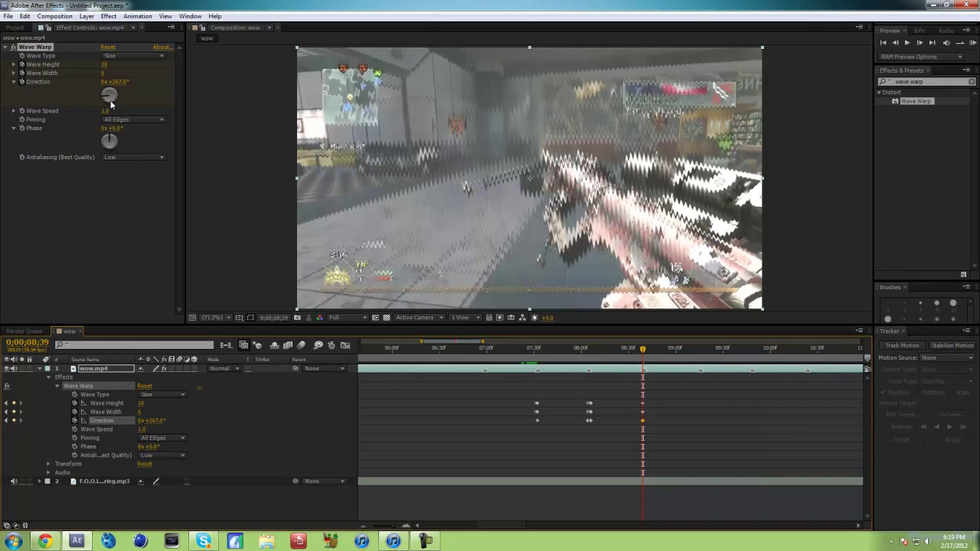
drag(108, 97, 135, 95)
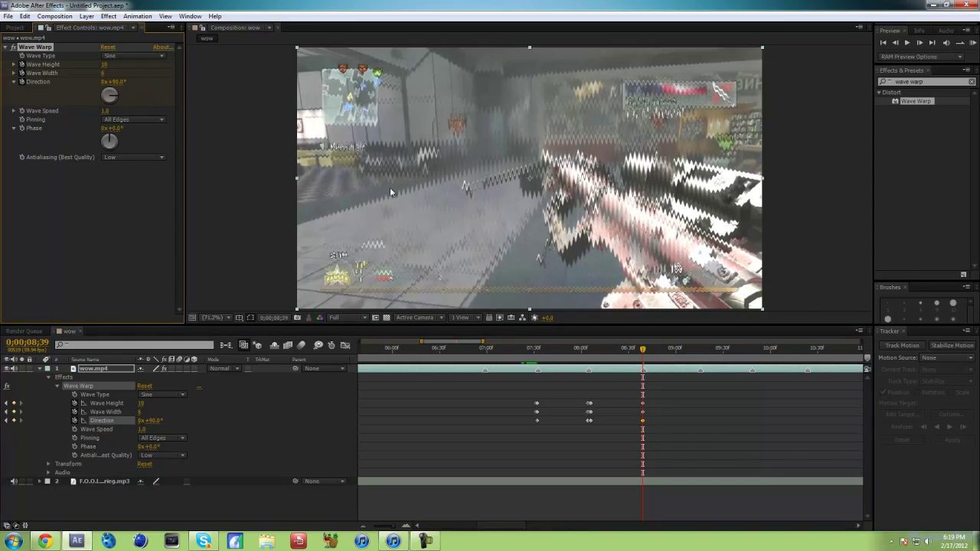
At 0;00;08;40, one frame past the fourth marker's keyframes, keyframe Wave Height at 0 and Wave Width at 1.
click(648, 350)
drag(650, 352, 646, 351)
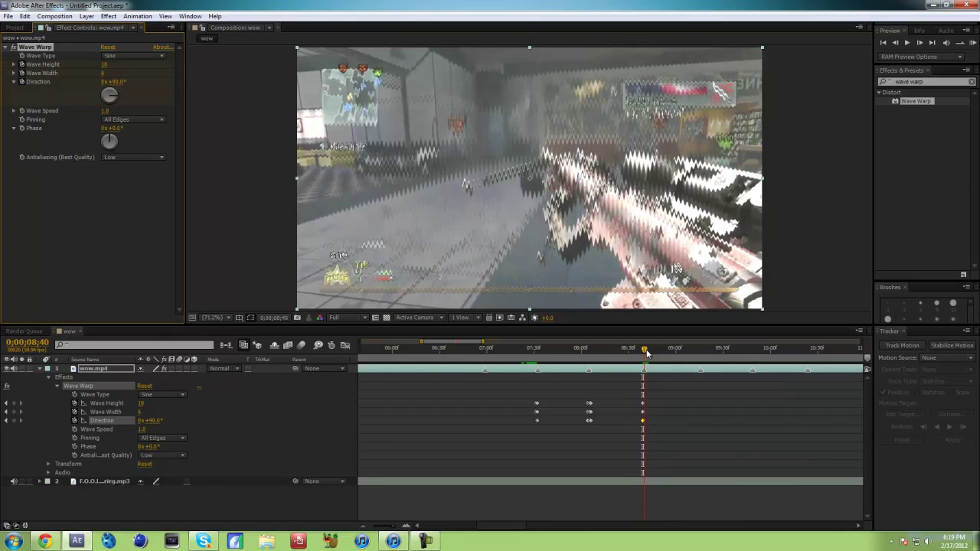
click(142, 404)
text(0)
key(Return)
click(142, 412)
text(1)
click(187, 409)
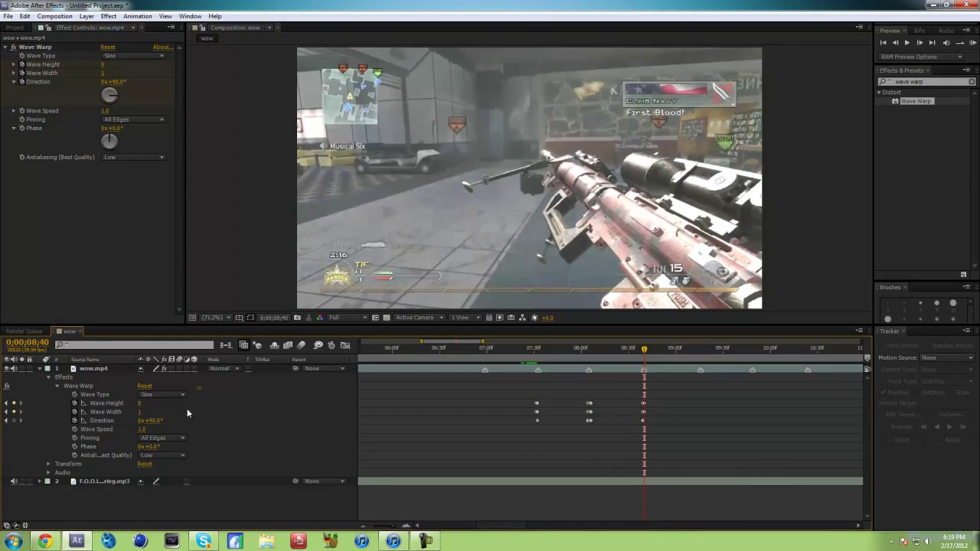
At 0;00;08;41, keyframe Wave Height at 10 and Wave Width at 6, and add a keyframe holding Direction at 90°.
key(Page_Down)
click(141, 403)
text(10)
click(182, 407)
click(142, 412)
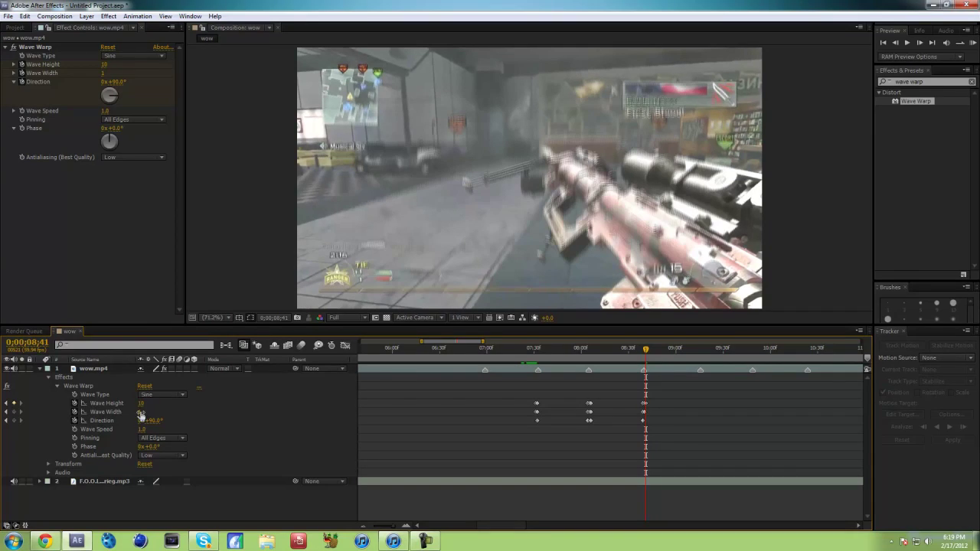
text(5)
key(Return)
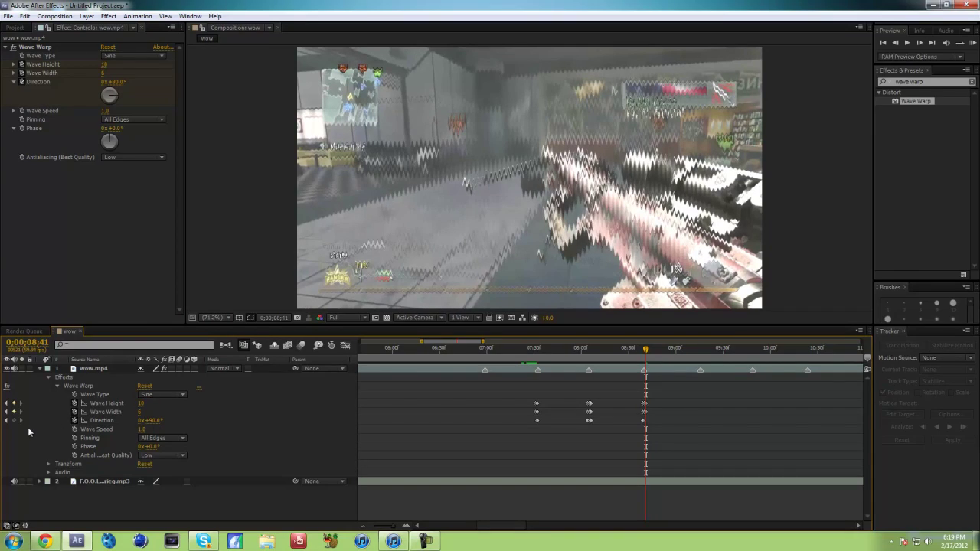
click(102, 421)
At the fifth marker, 0;00;09;15, add keyframes holding the current Wave Height, Wave Width and Direction values.
click(690, 350)
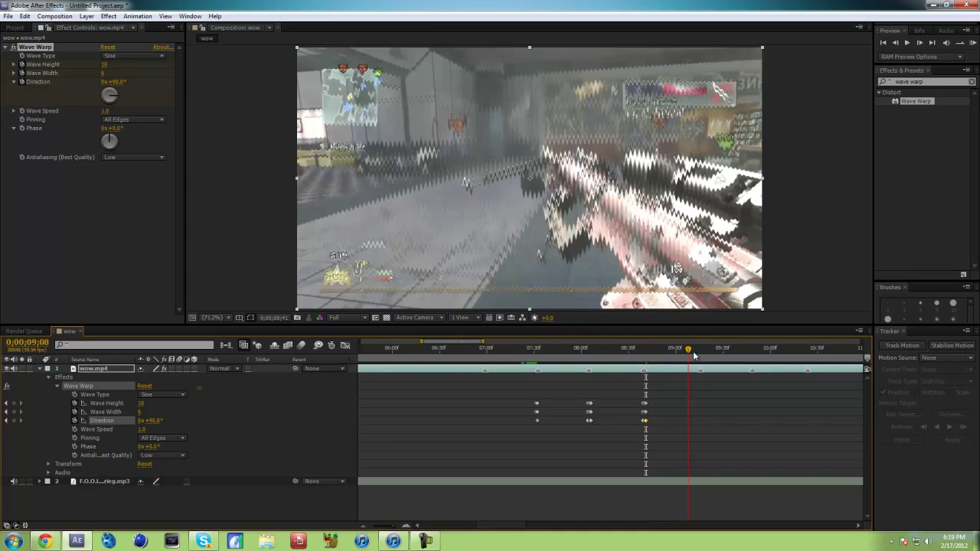
drag(691, 354, 697, 353)
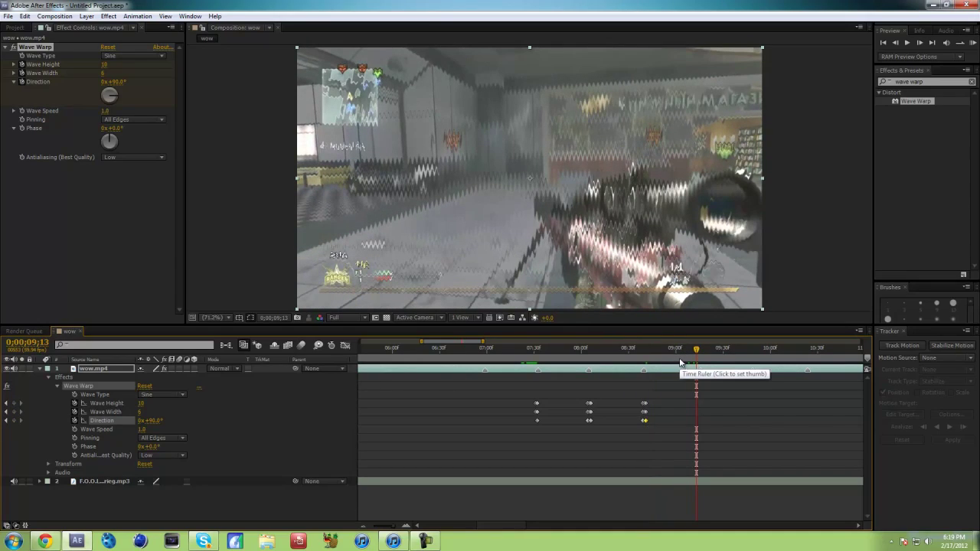
click(700, 350)
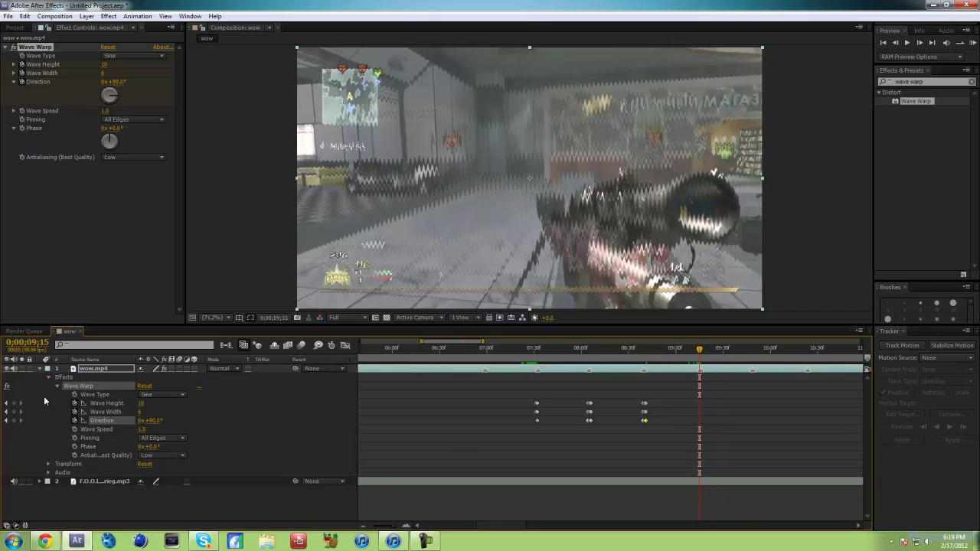
click(141, 403)
click(213, 409)
click(7, 412)
click(13, 403)
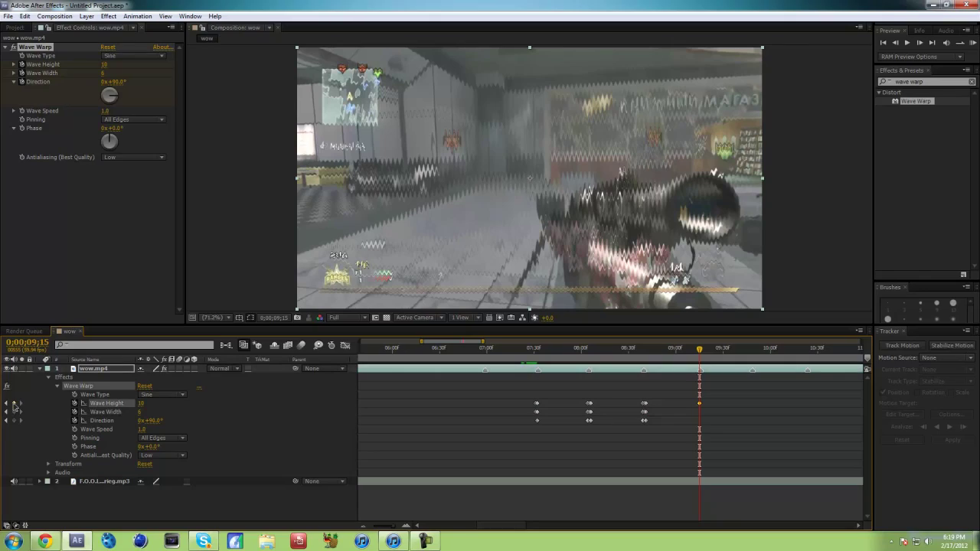
click(14, 420)
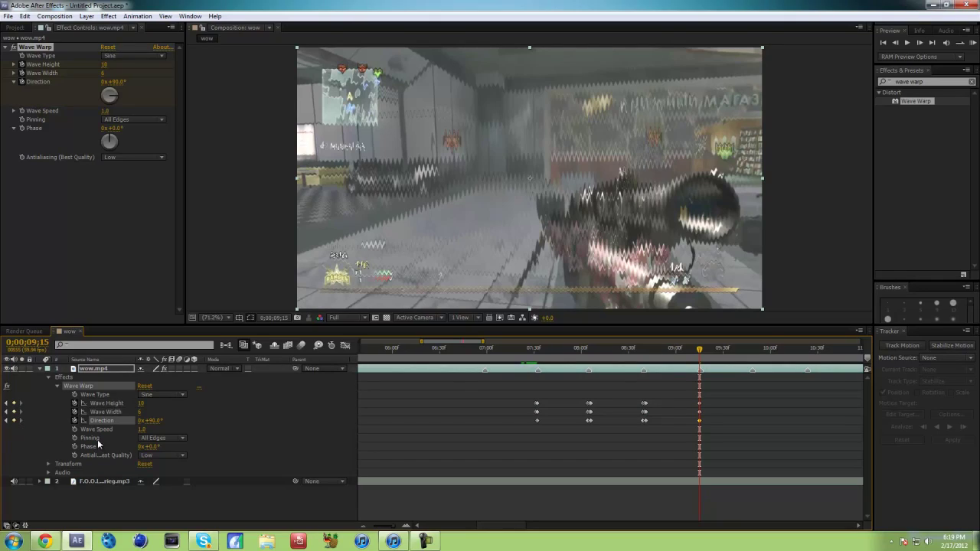
Set the Direction keyframe at 0;00;09;15 to 261° and play a RAM preview of the glitches.
drag(108, 145, 116, 142)
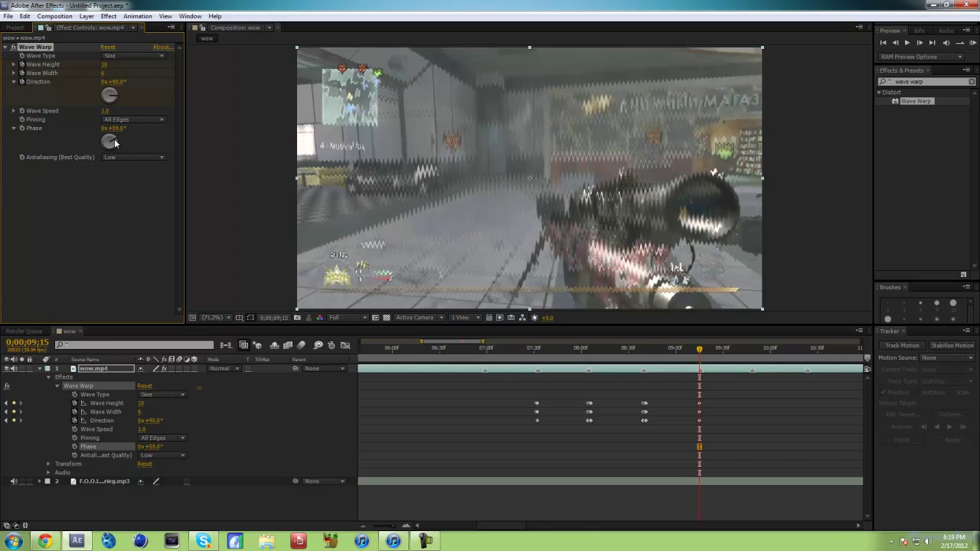
key(ctrl+z)
drag(113, 99, 91, 98)
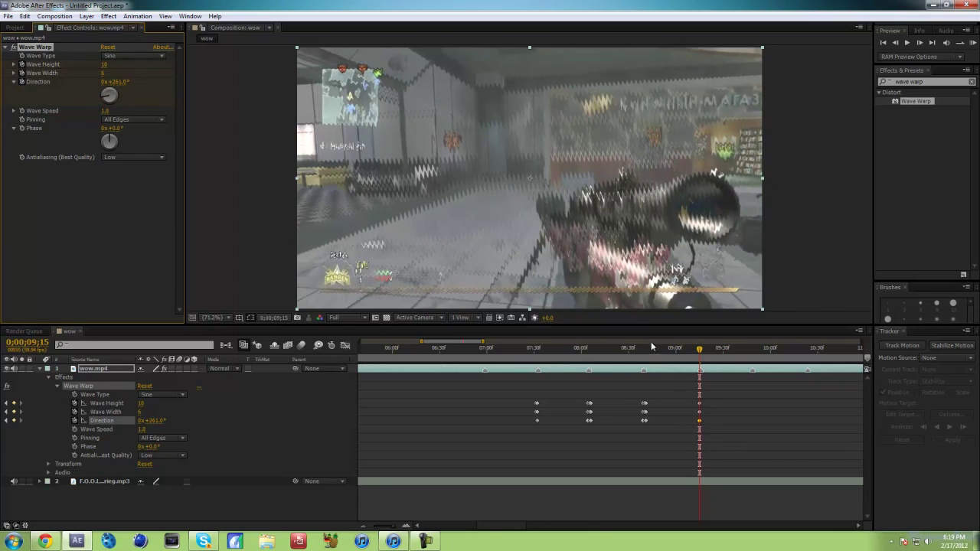
click(972, 43)
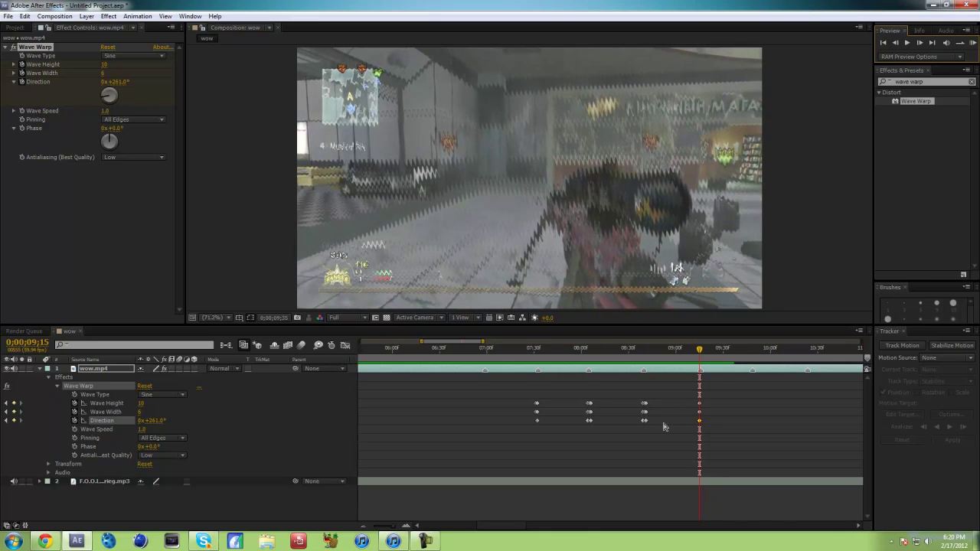
At 0;00;09;16, one frame past the fifth marker's keyframes, keyframe Wave Height at 0 and Wave Width at 1.
drag(698, 351, 699, 351)
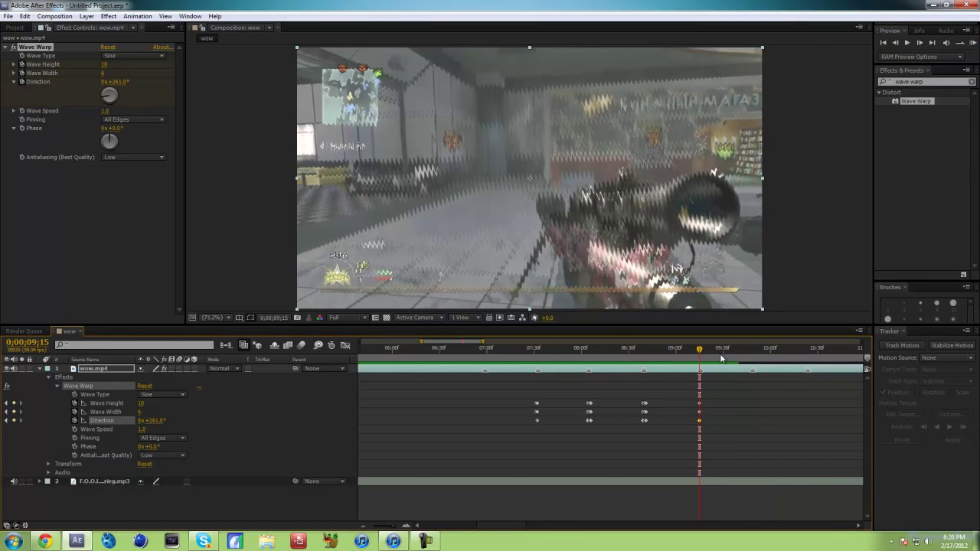
key(Page_Down)
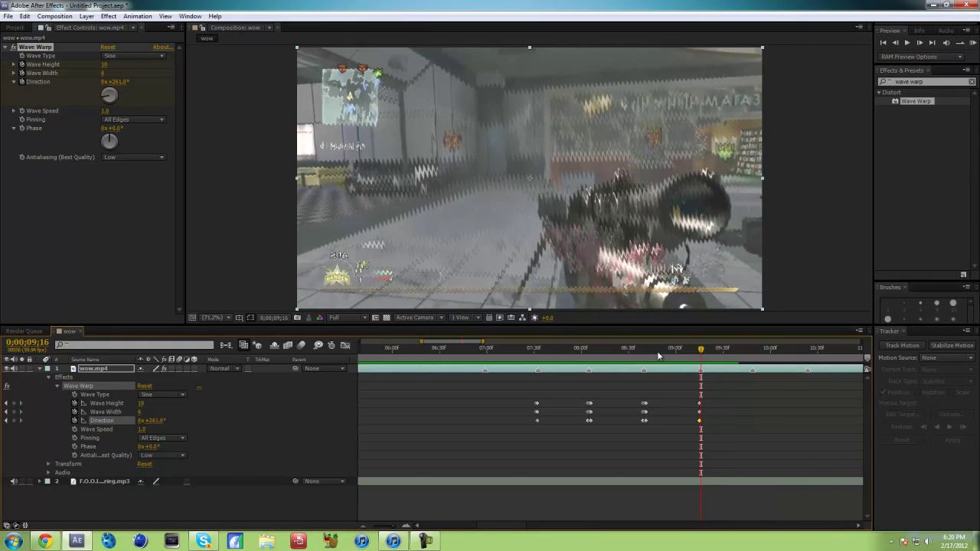
click(141, 403)
text(0)
key(Tab)
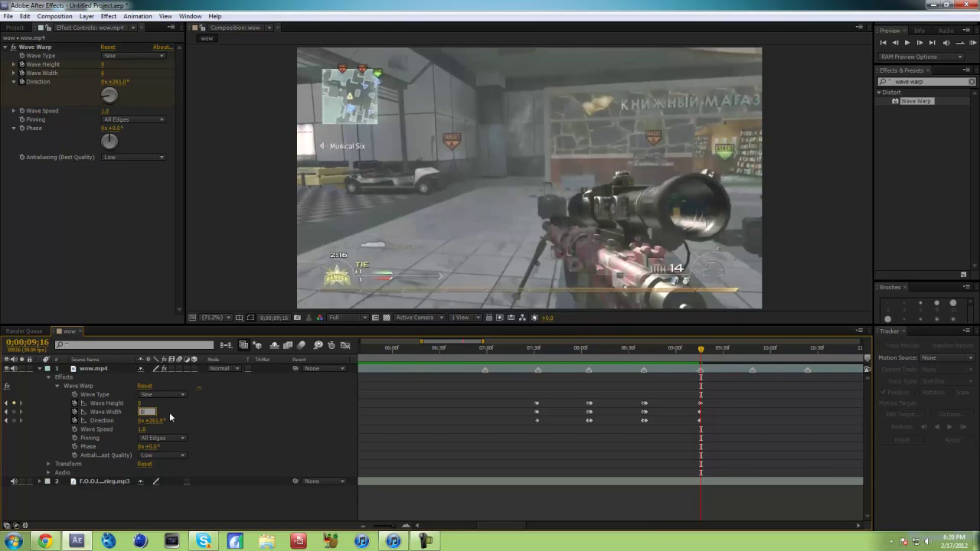
click(703, 349)
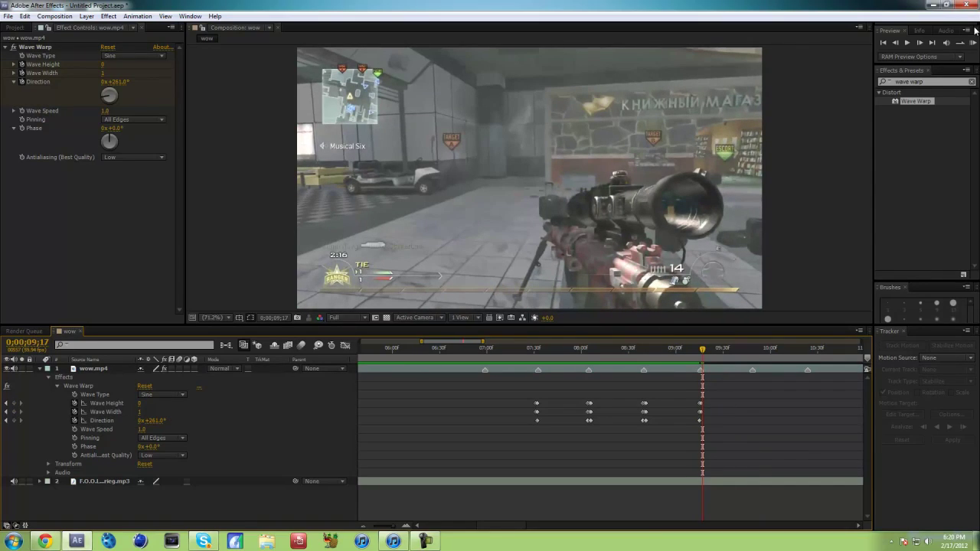
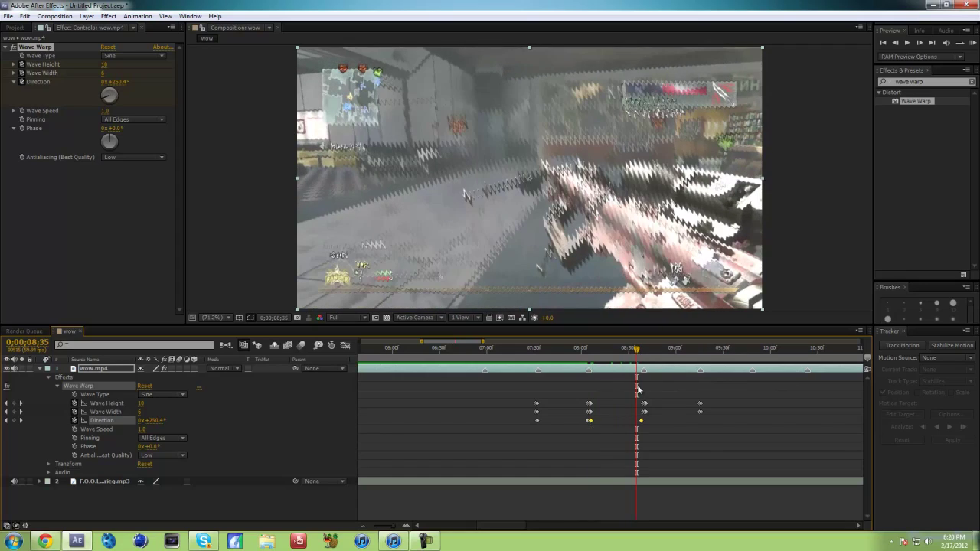
Align the fourth marker's first Direction keyframe with 0;00;08;39 and paste a 90° Direction keyframe at 0;00;08;41.
drag(641, 421, 644, 422)
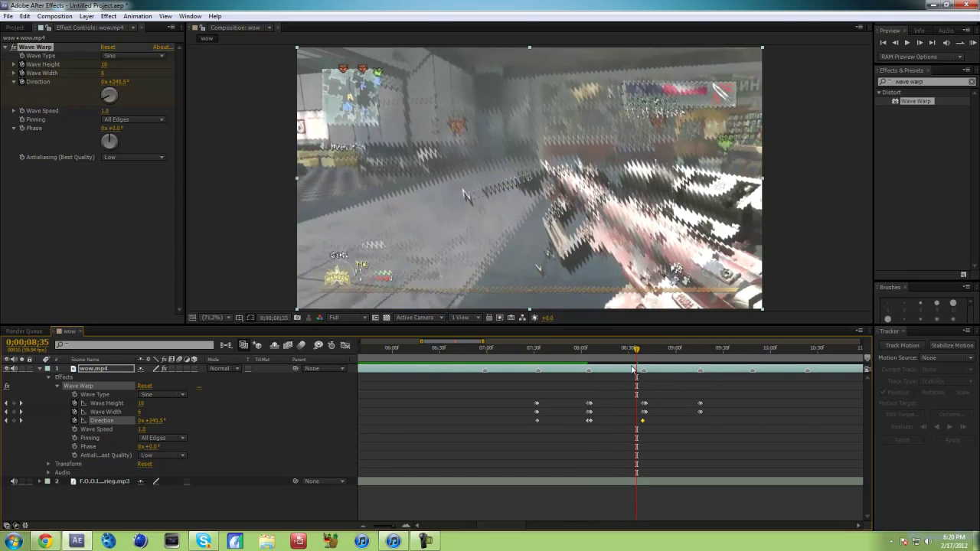
drag(638, 351, 648, 353)
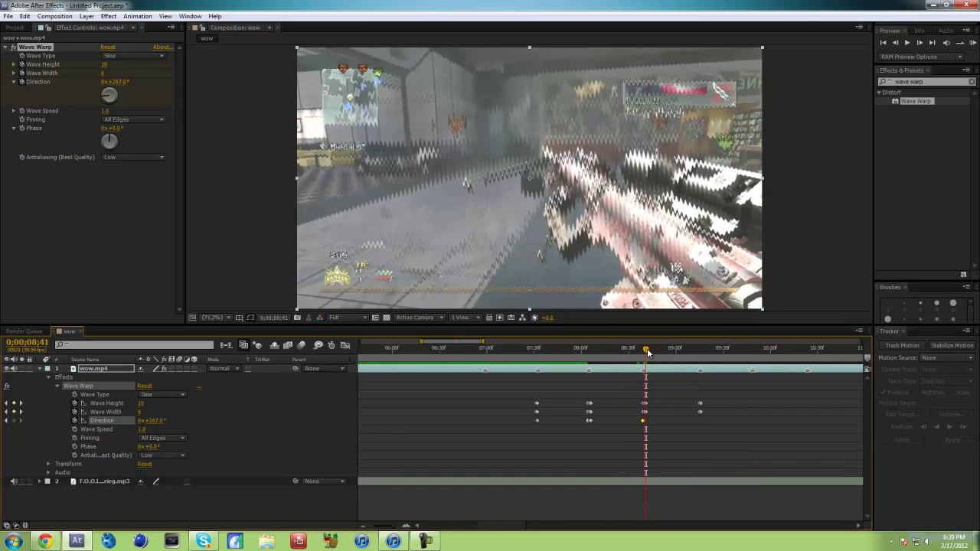
key(ctrl+v)
click(730, 447)
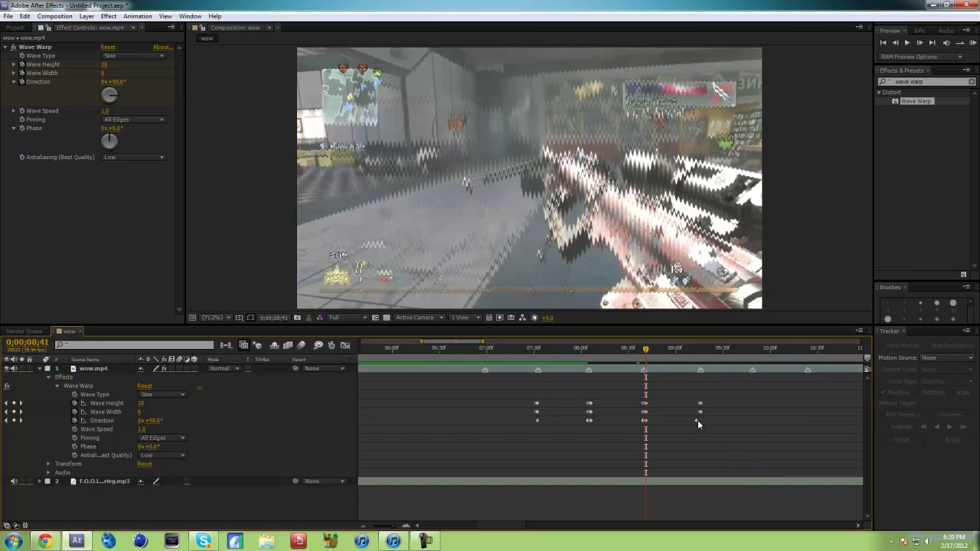
Align the last Direction keyframe with the fifth marker, and shift the third marker's first set of Wave Warp keyframes to 0;00;08;03.
click(698, 420)
click(548, 357)
drag(549, 357, 585, 422)
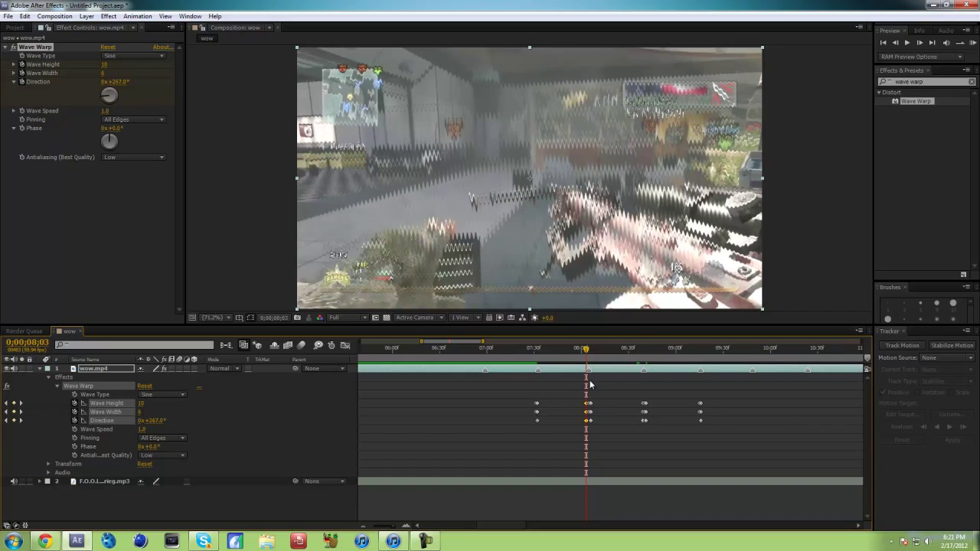
At 0;00;08;04, keyframe Wave Height at 0 and Wave Width at 1, and play a RAM preview of the result.
key(Page_Down)
click(140, 403)
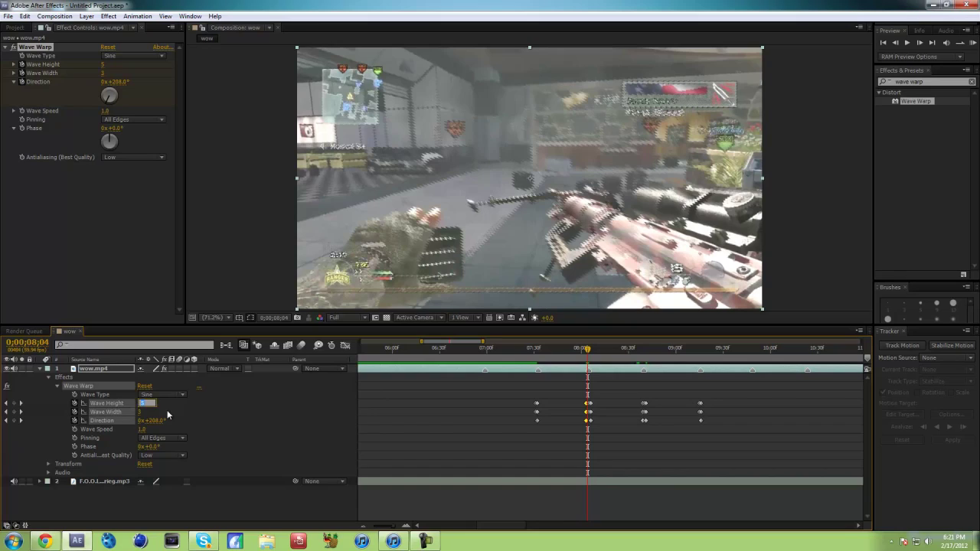
text(0)
click(163, 408)
click(139, 412)
text(1)
click(210, 413)
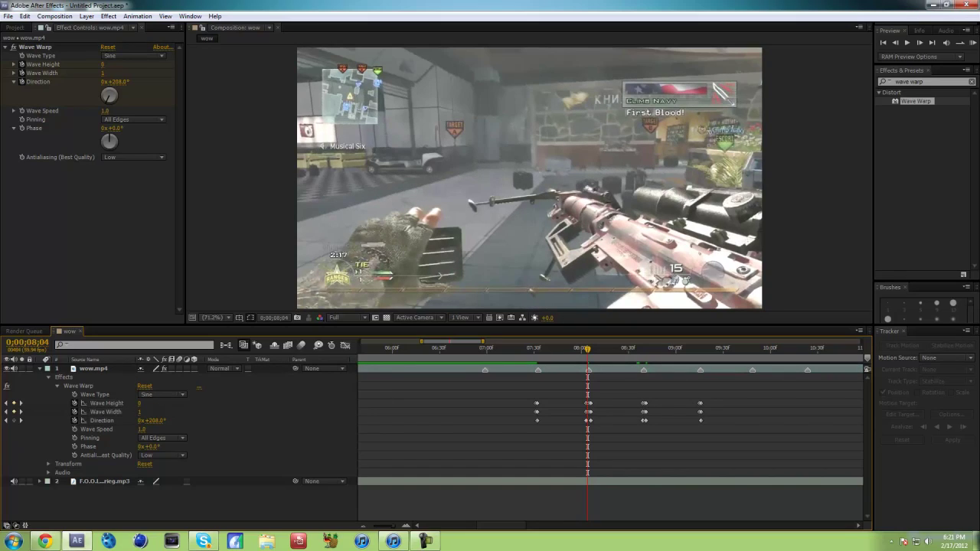
click(974, 42)
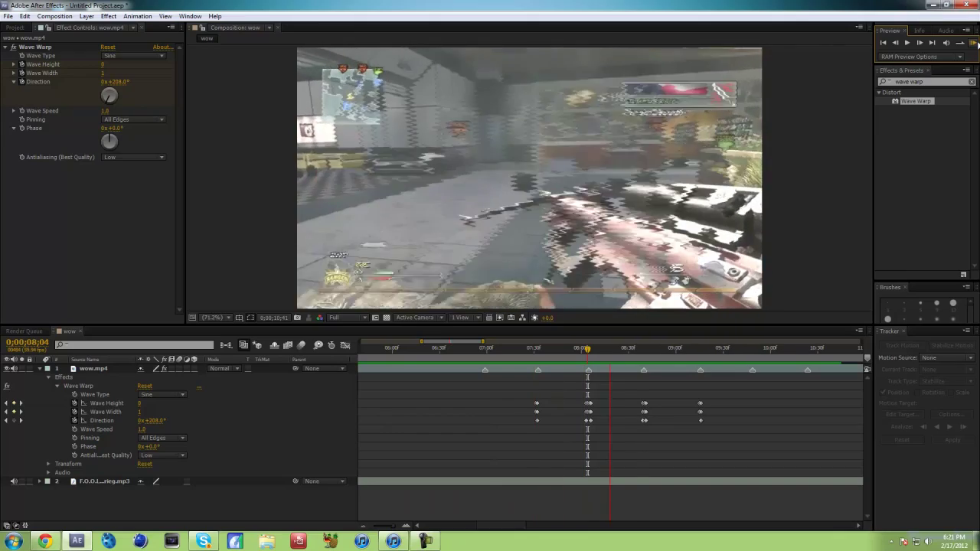
click(975, 42)
Try to shift the third marker's first set of Wave Warp keyframes slightly earlier, and undo the change.
drag(586, 349, 588, 414)
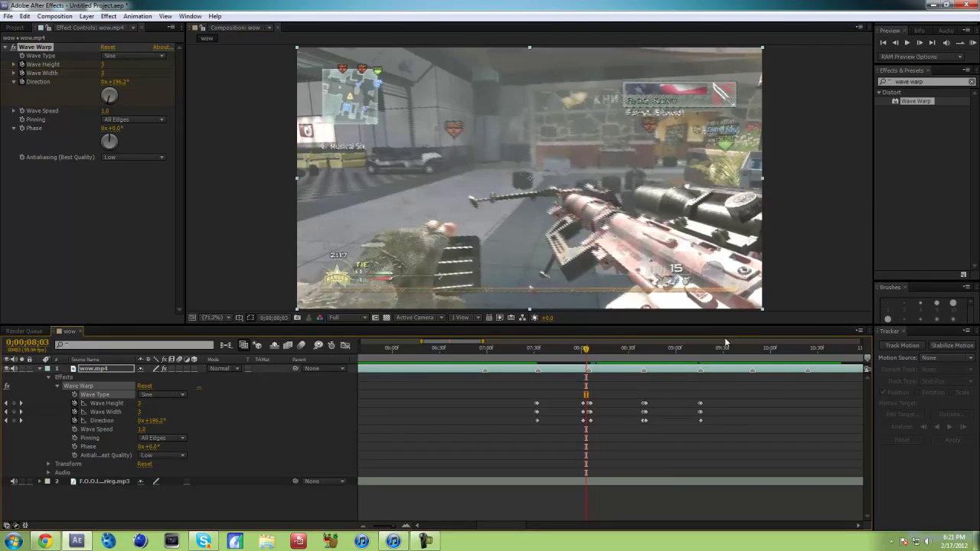
key(ctrl+z)
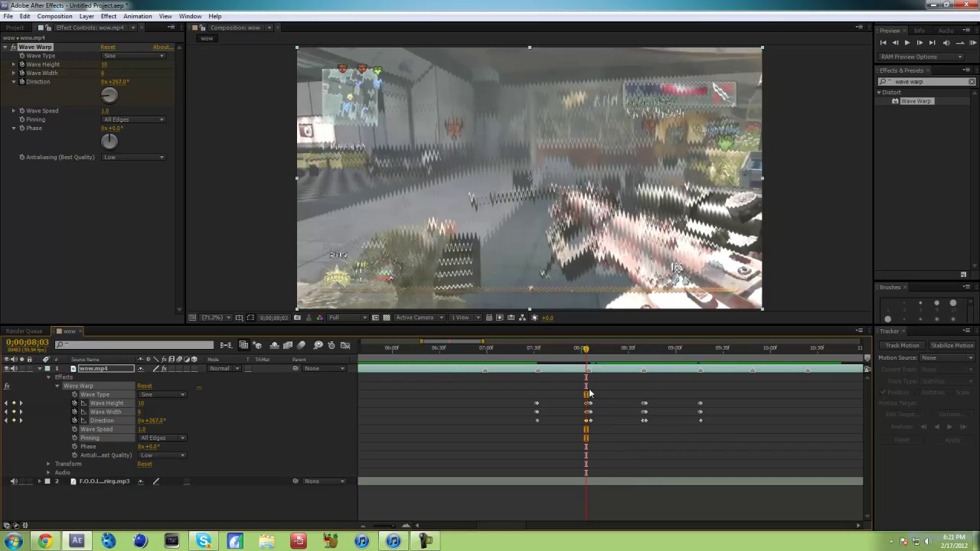
drag(571, 392, 582, 422)
key(ctrl+z)
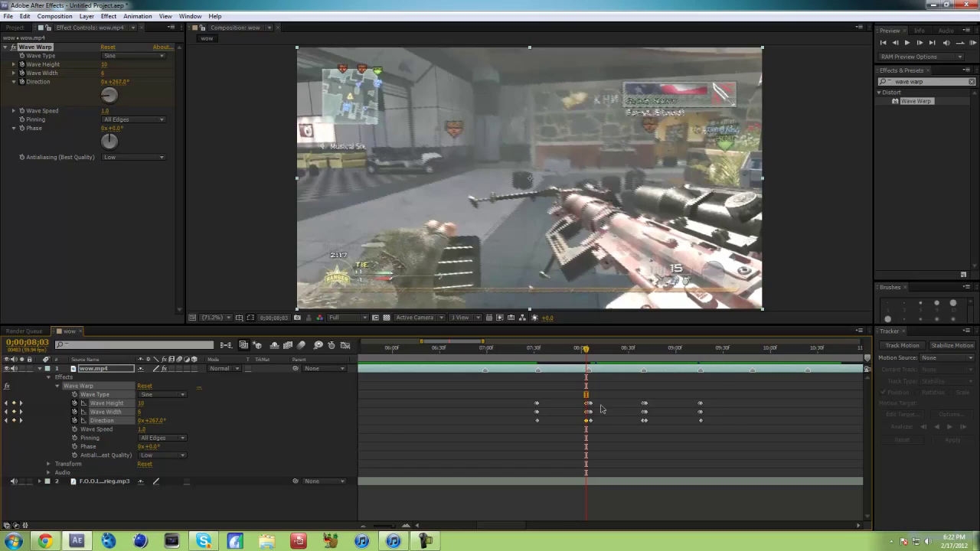
Review the Wave Warp glitches on the clip from the third marker's keyframes through to just past the fifth marker.
drag(586, 354, 575, 437)
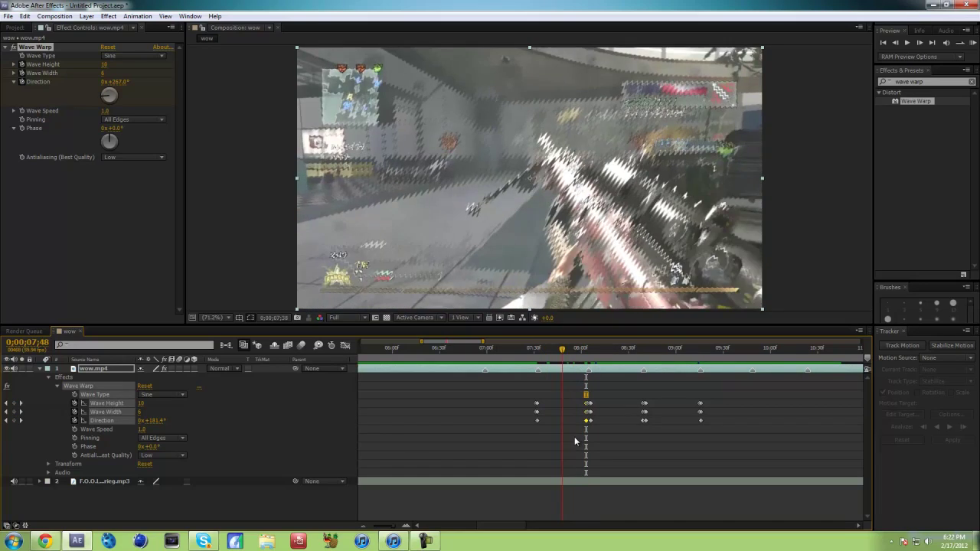
key(space)
drag(665, 402, 644, 404)
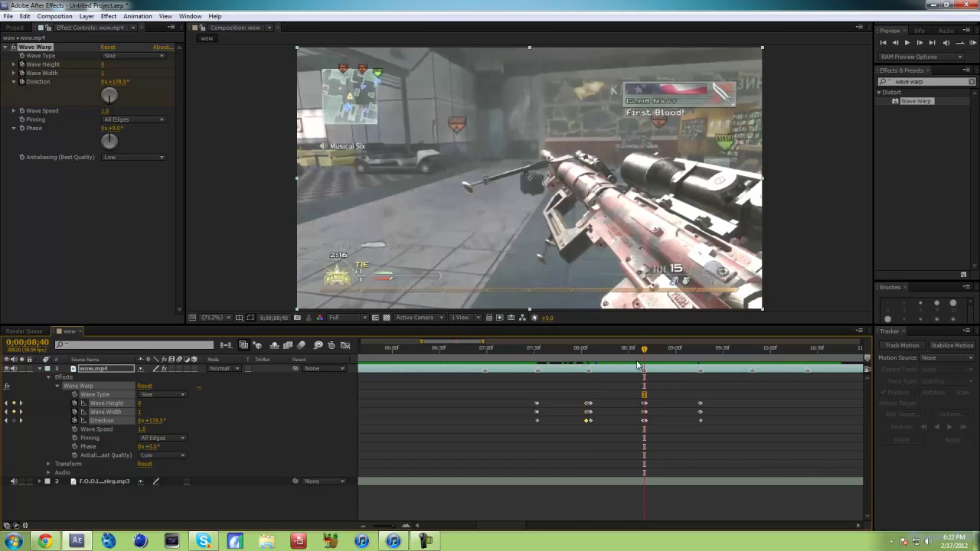
drag(638, 368, 699, 423)
drag(723, 367, 705, 357)
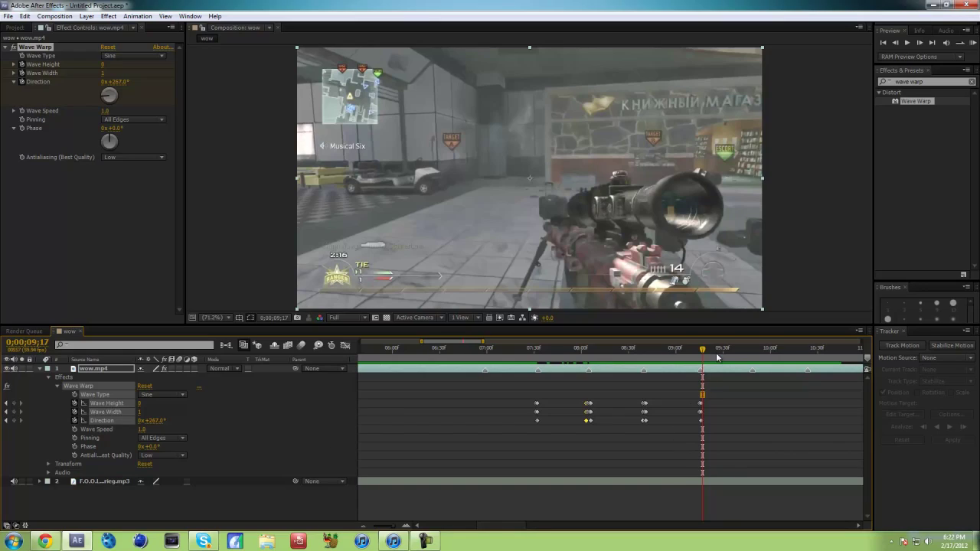
click(718, 390)
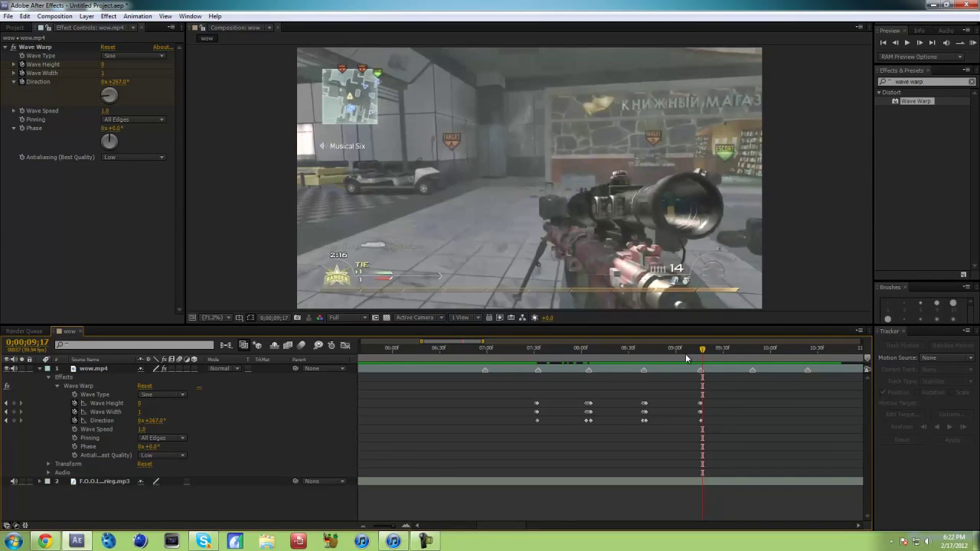
drag(686, 354, 714, 365)
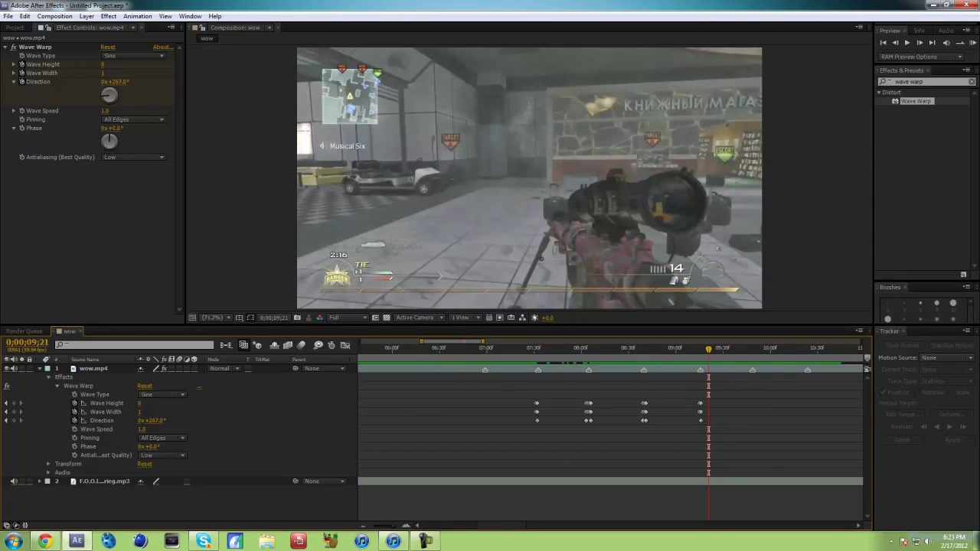
click(425, 541)
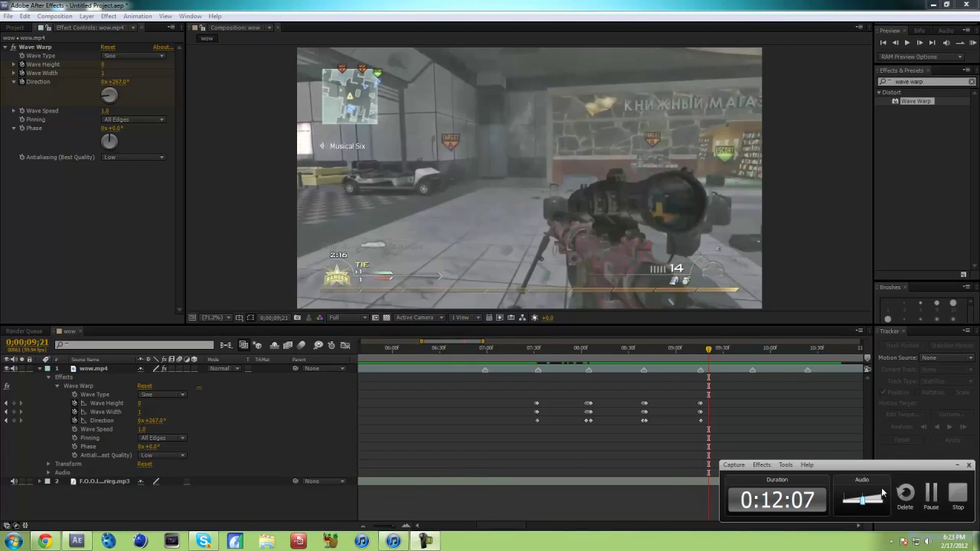